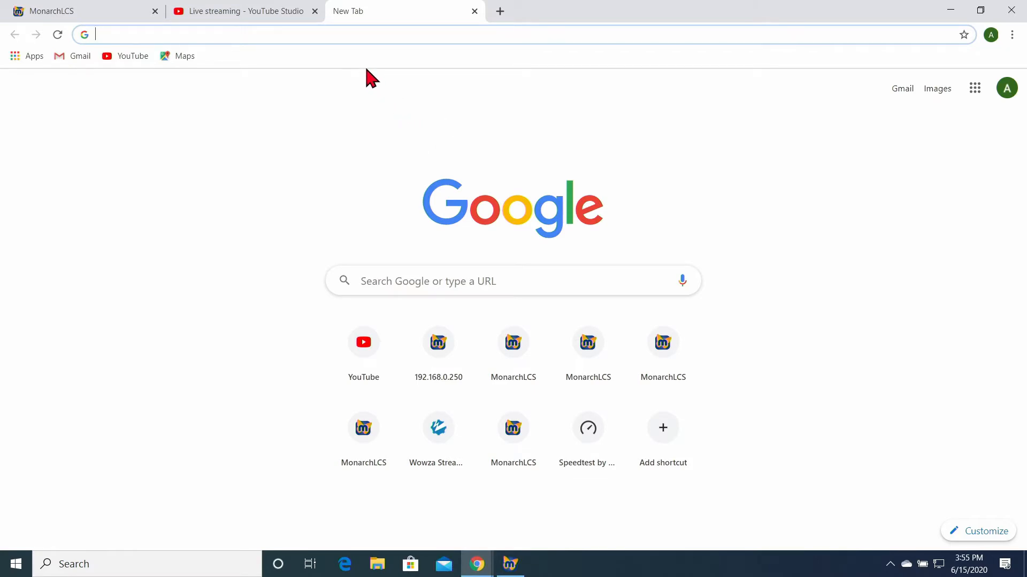
- Load the Monarch LCS web interface at 172.20.53.4 in the new browser tab and close that tab
click(101, 34)
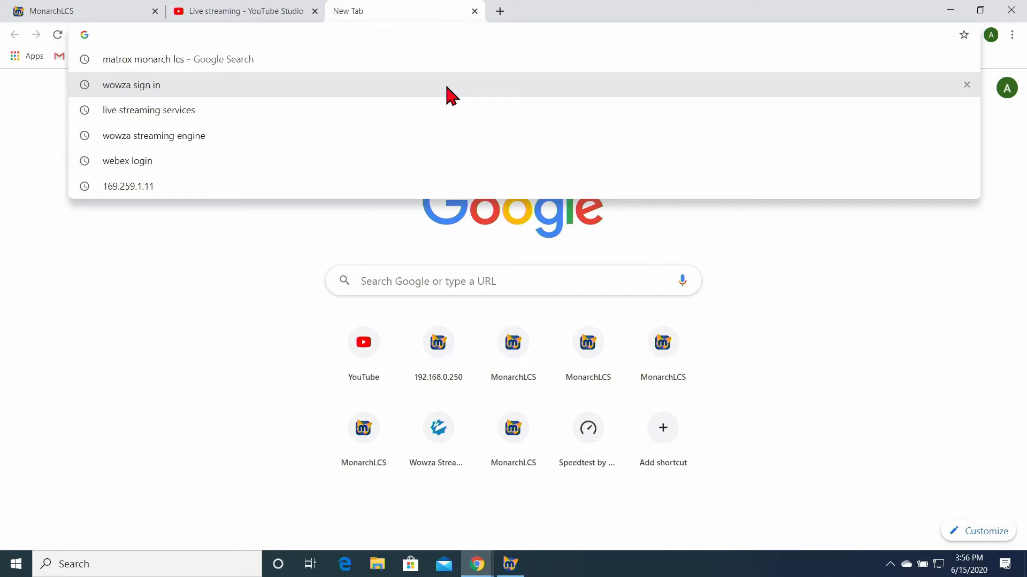
text(h)
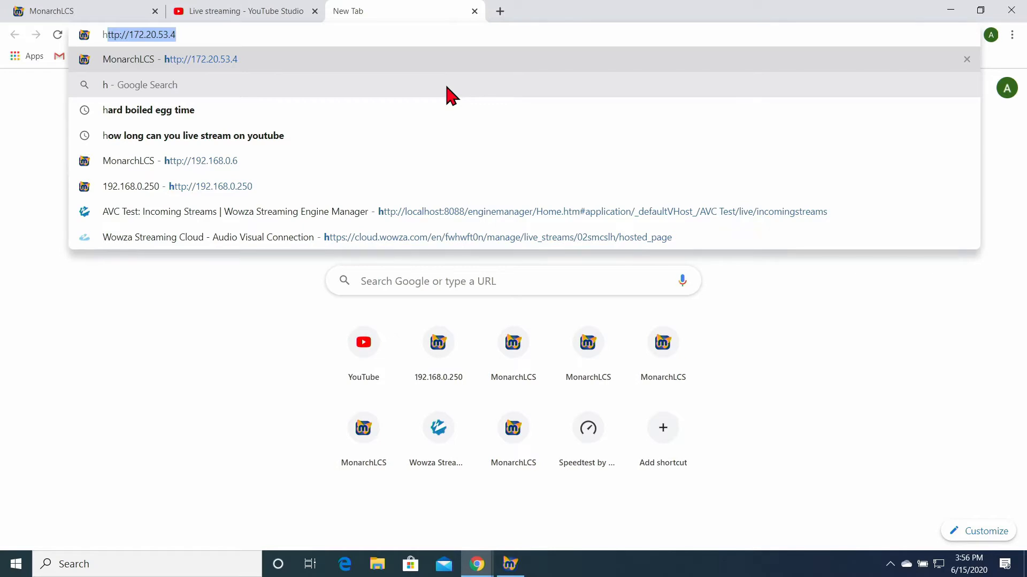
key(BackSpace)
key(BackSpace)
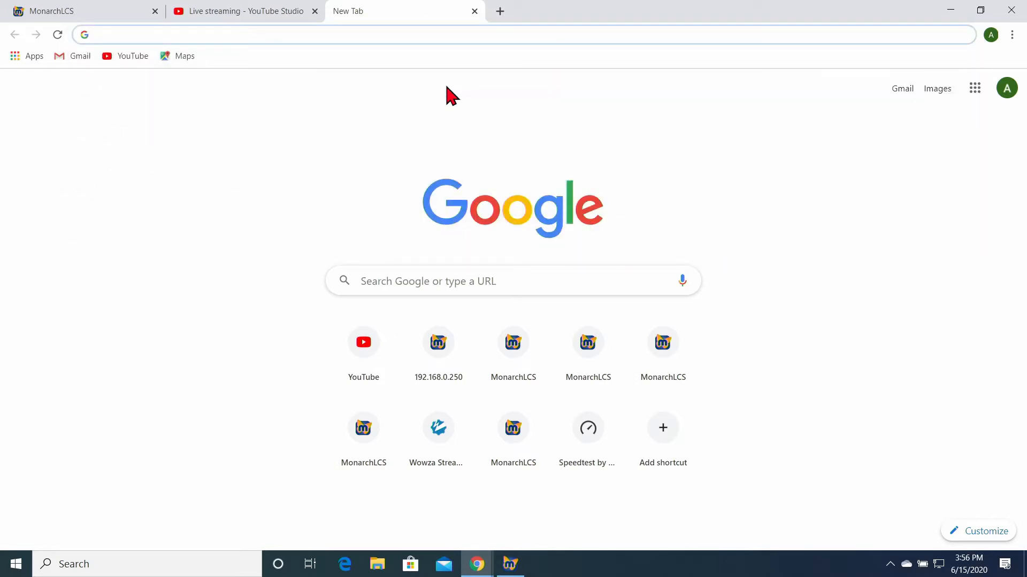
text(172)
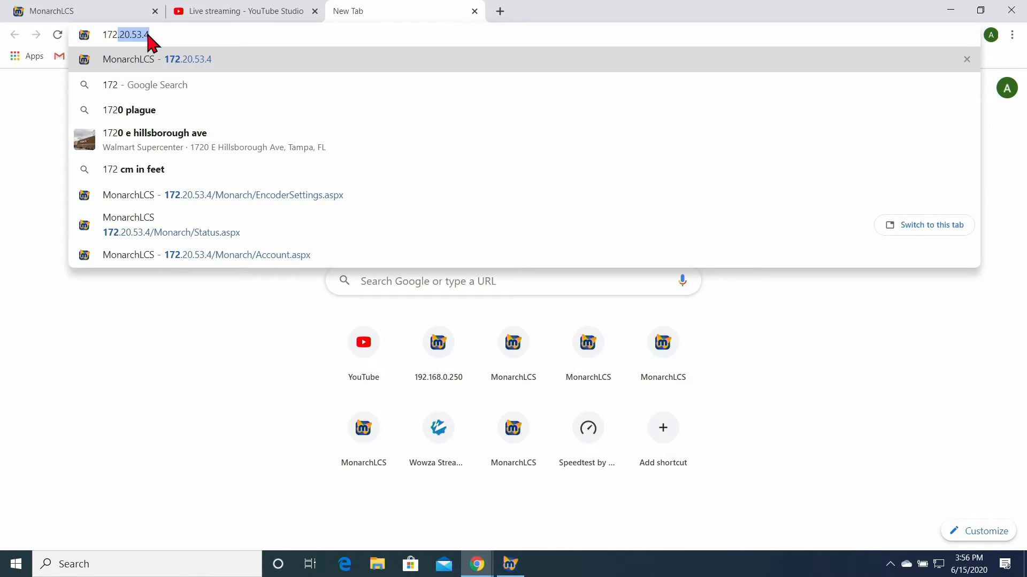
click(201, 61)
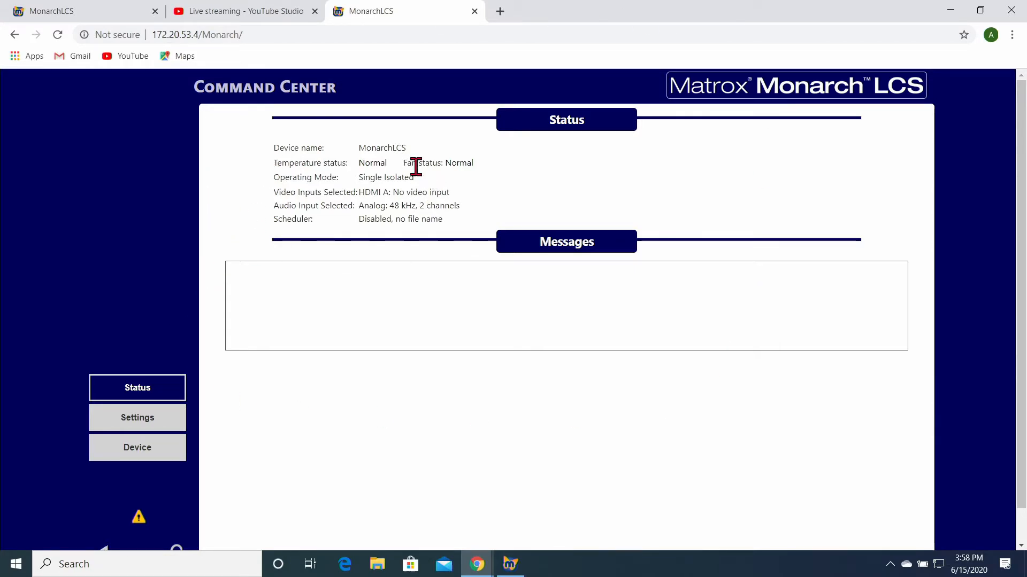
key(ctrl+w)
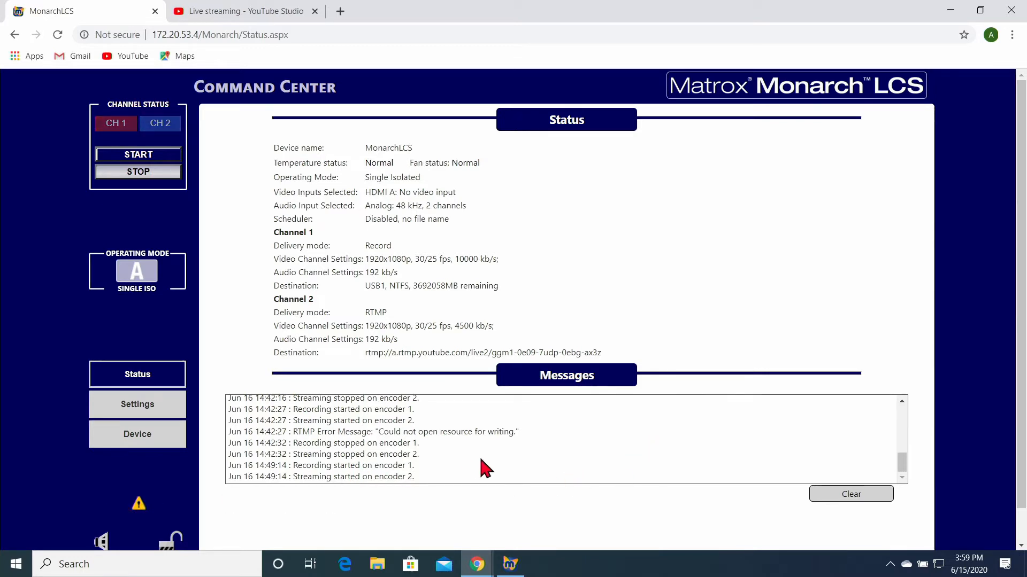
- Read through the message log on the Status page from the oldest to the latest entries and clear it
drag(902, 465, 906, 423)
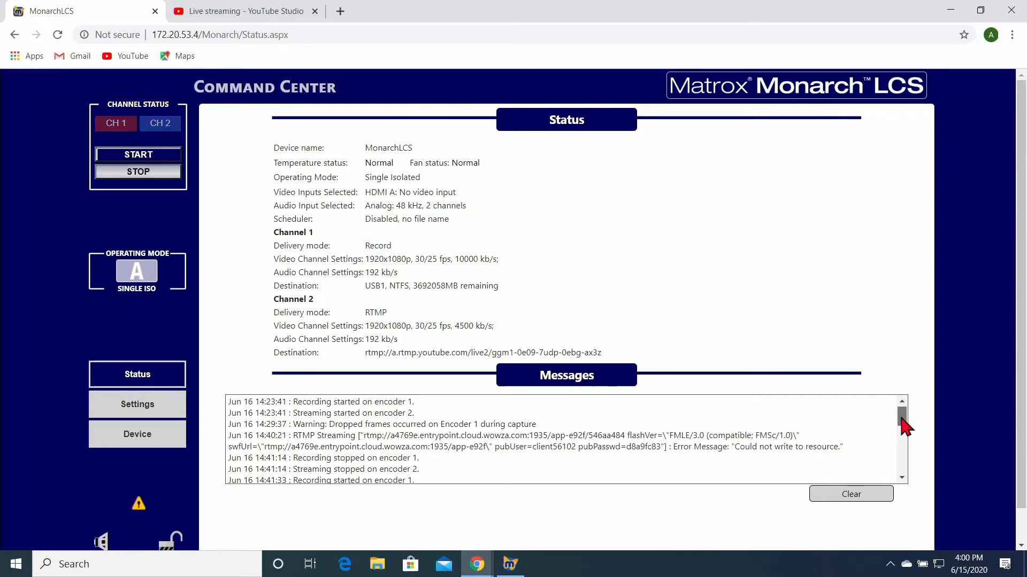
drag(902, 424, 901, 476)
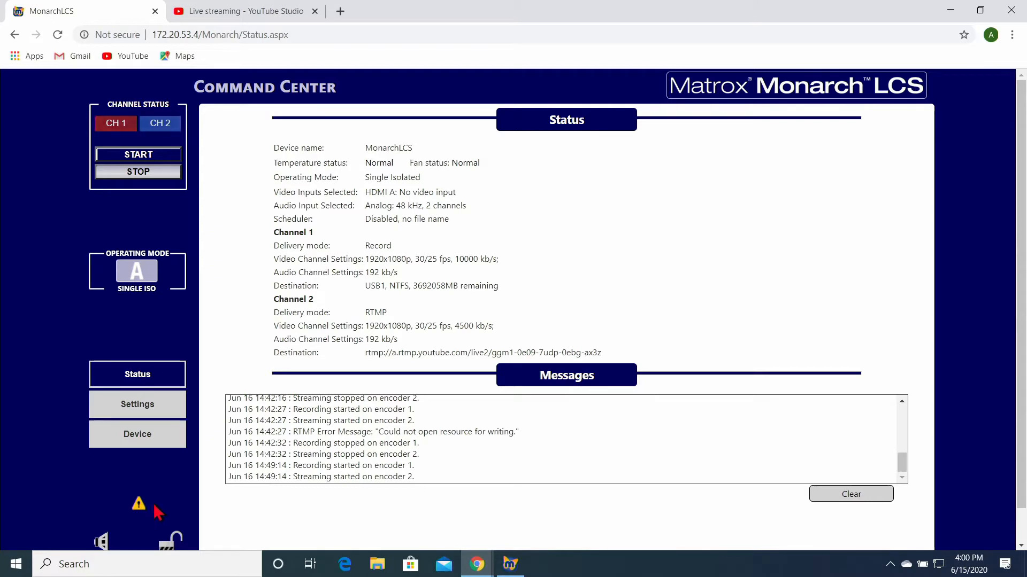
click(833, 505)
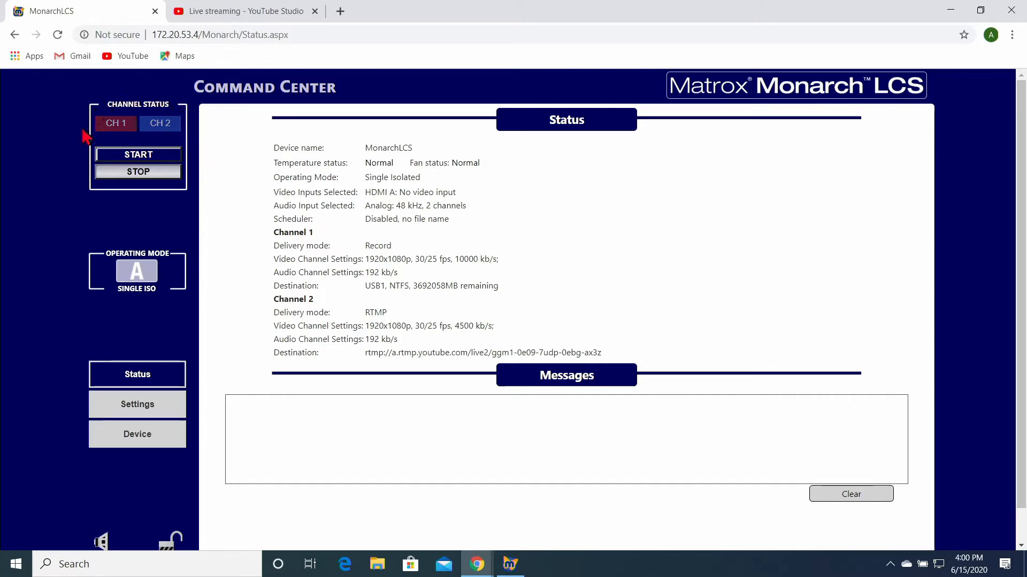
click(153, 172)
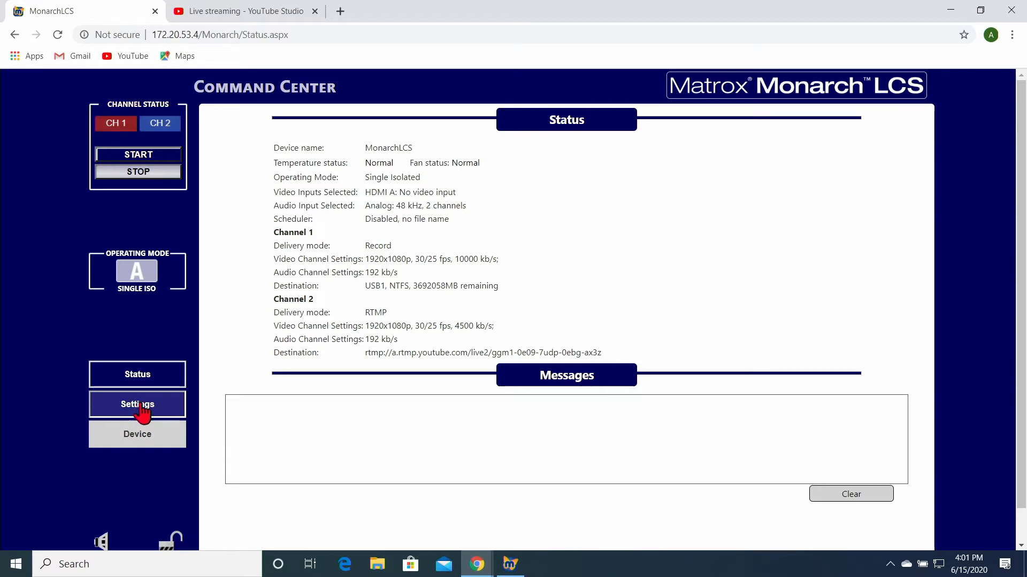
- Examine the device's Account, Automatic Configuration and IP Setup pages, including the static network settings
click(140, 441)
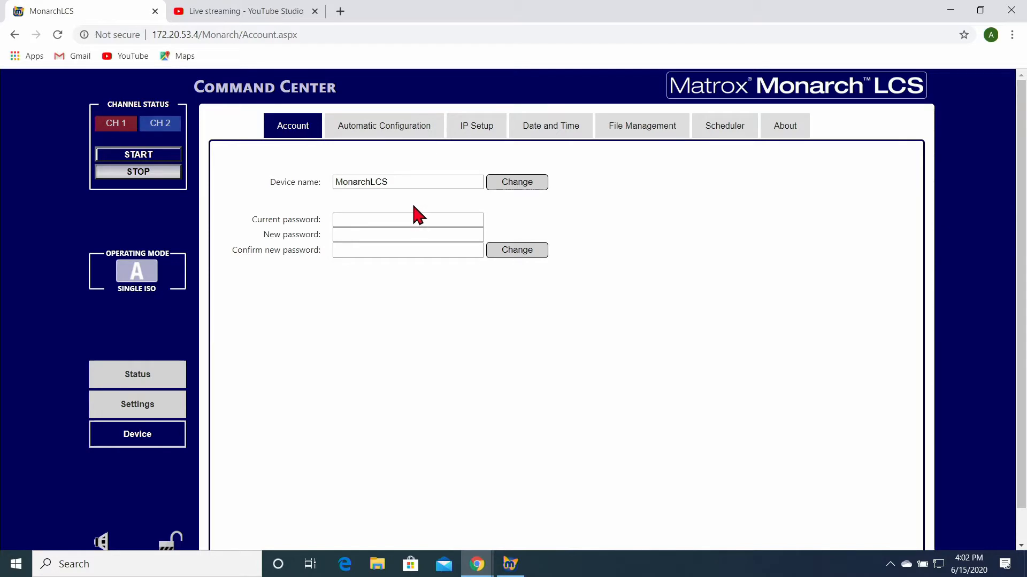
click(401, 129)
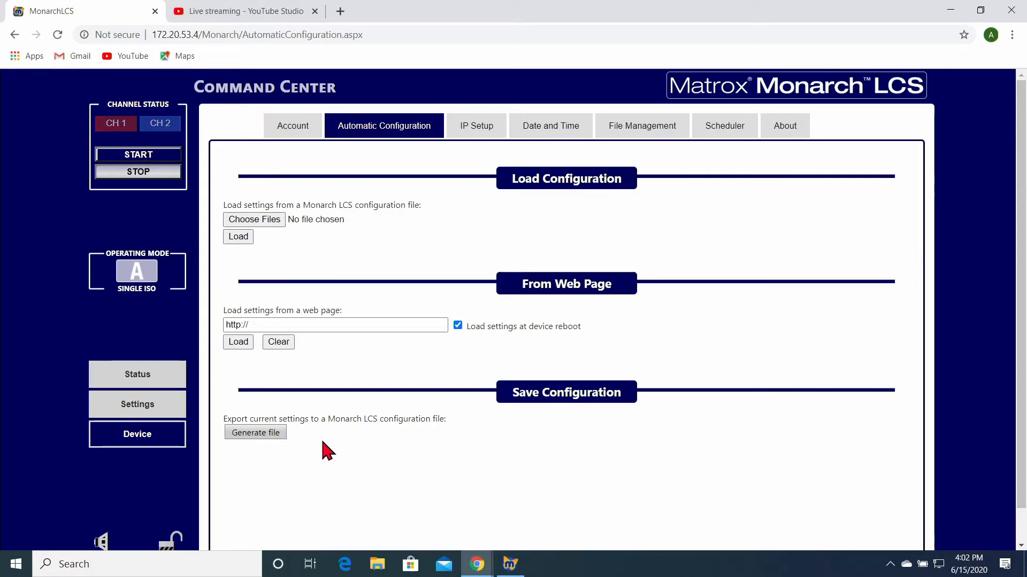
click(485, 129)
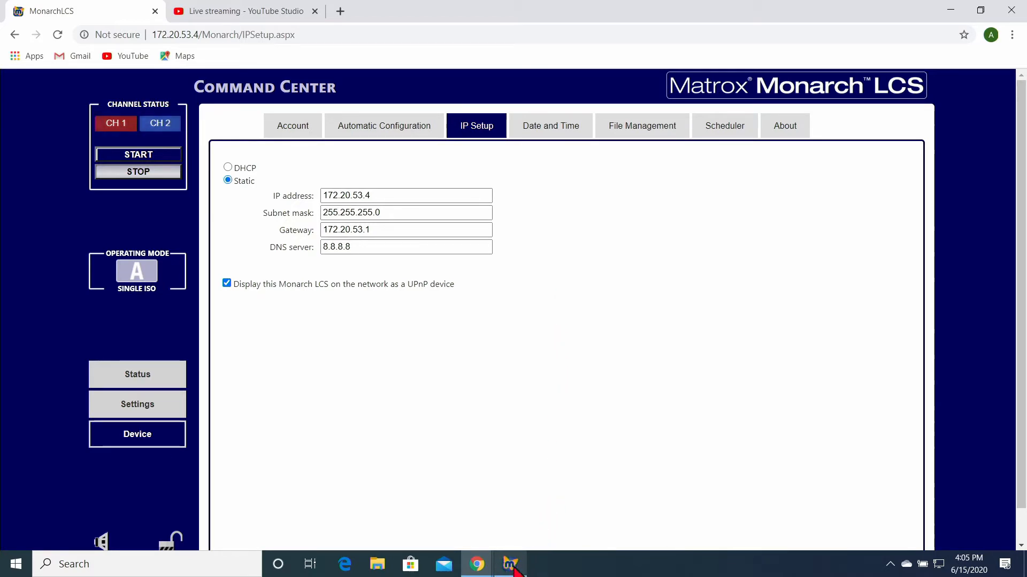
- Switch to Matrox Monarch LCS Utils, scan for all Monarch devices, inspect the MonarchLCS entry and minimize the utility
mouse_move(516, 571)
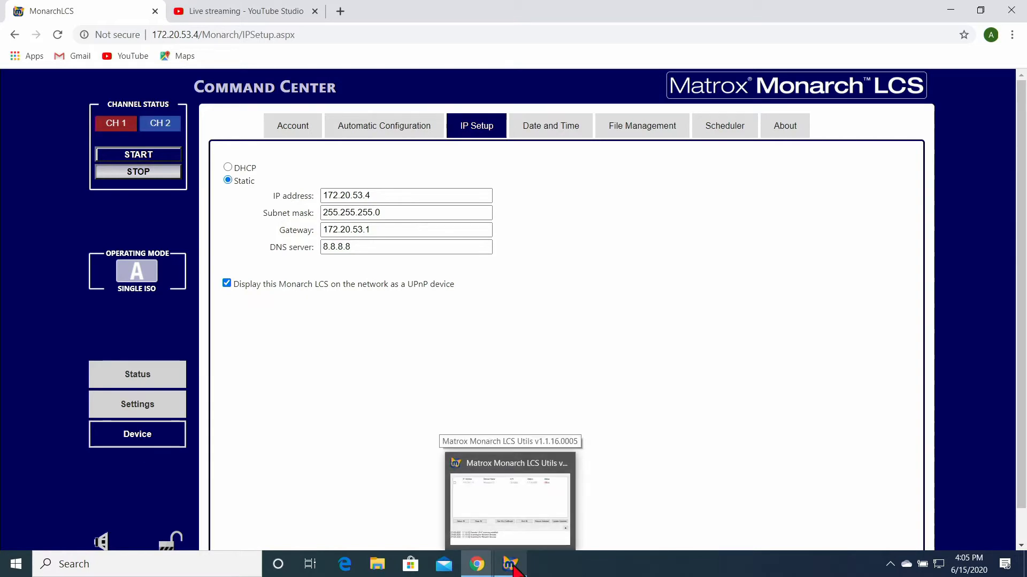
click(513, 567)
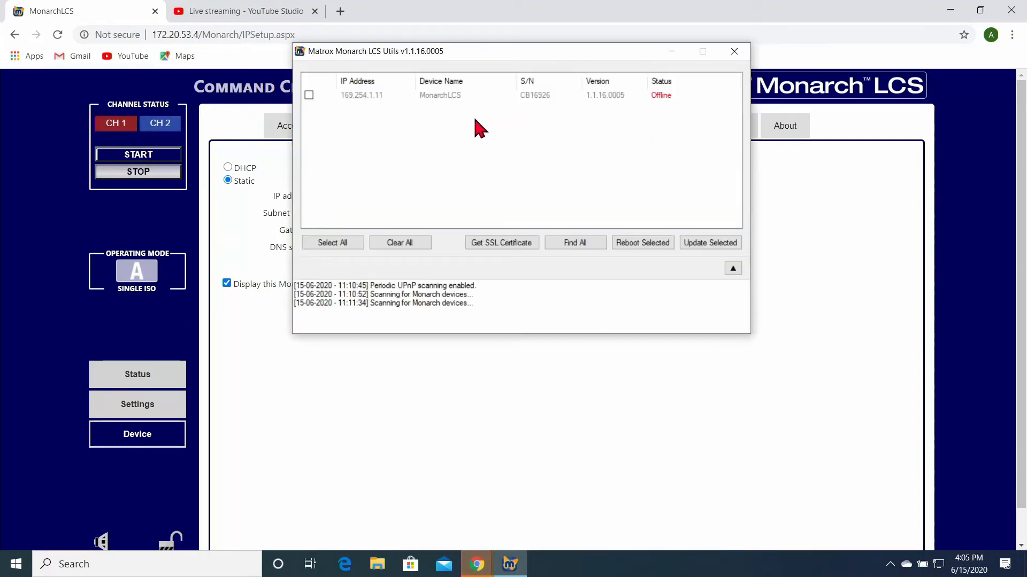
click(463, 99)
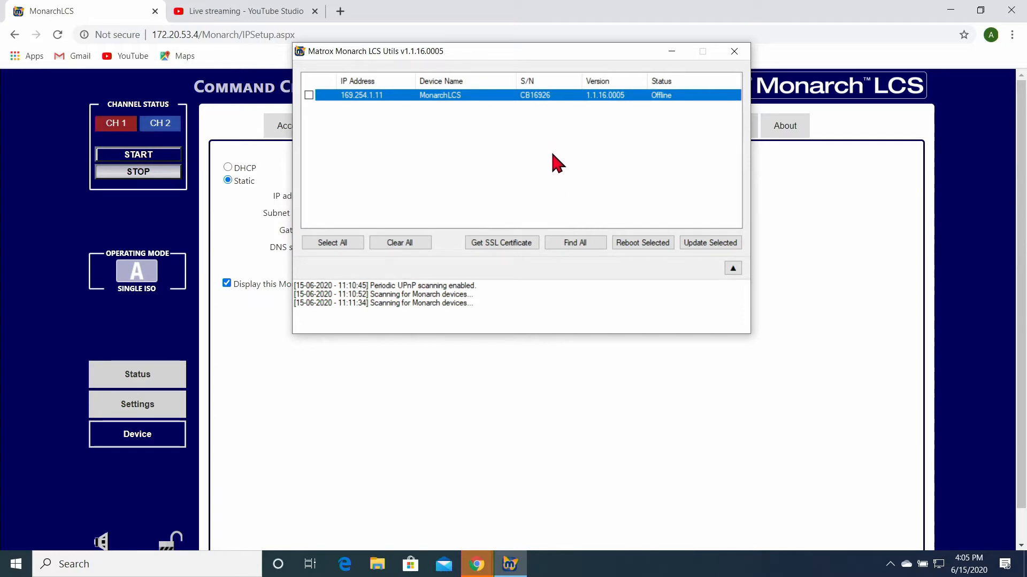
click(575, 242)
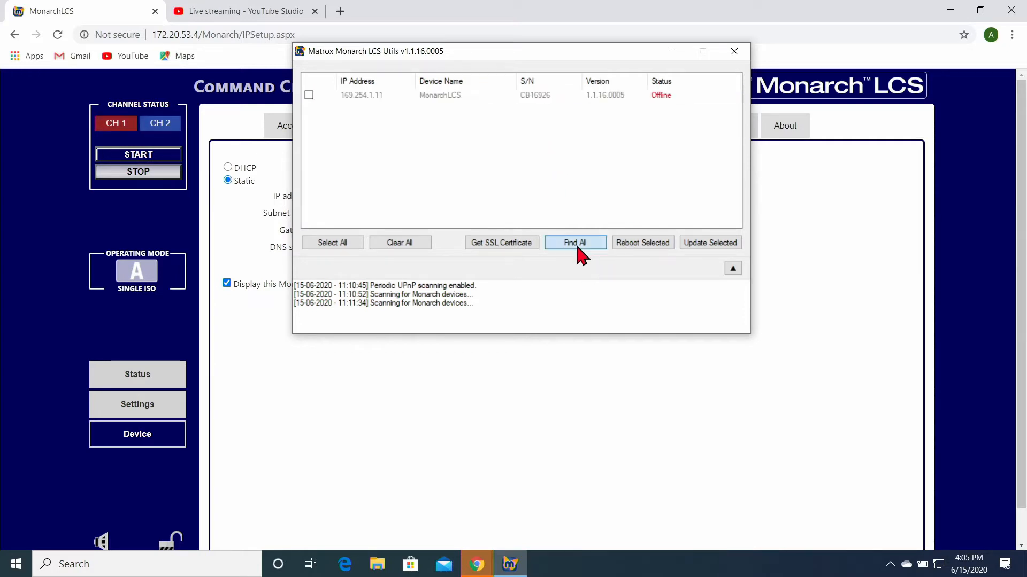
click(667, 97)
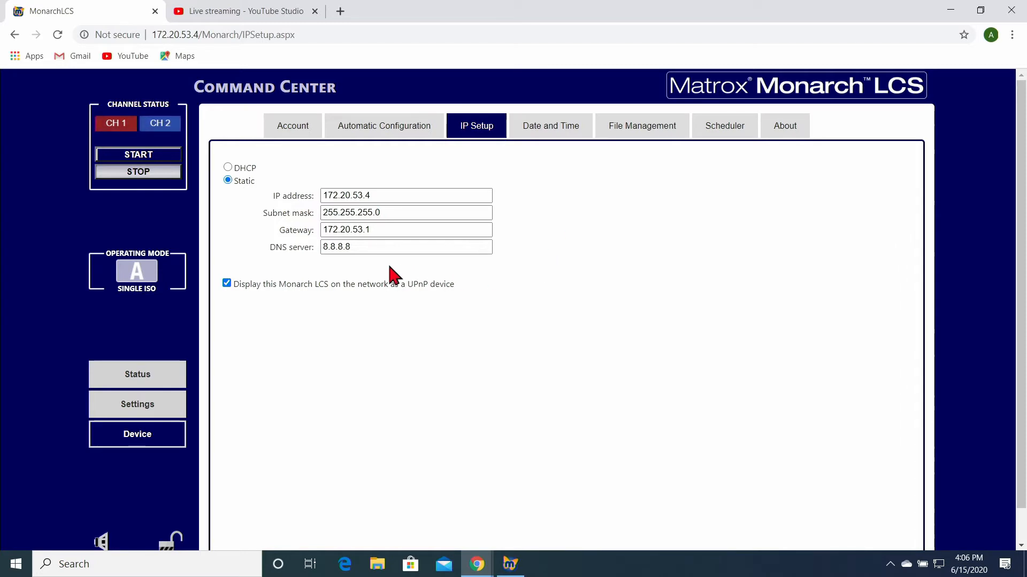
click(510, 564)
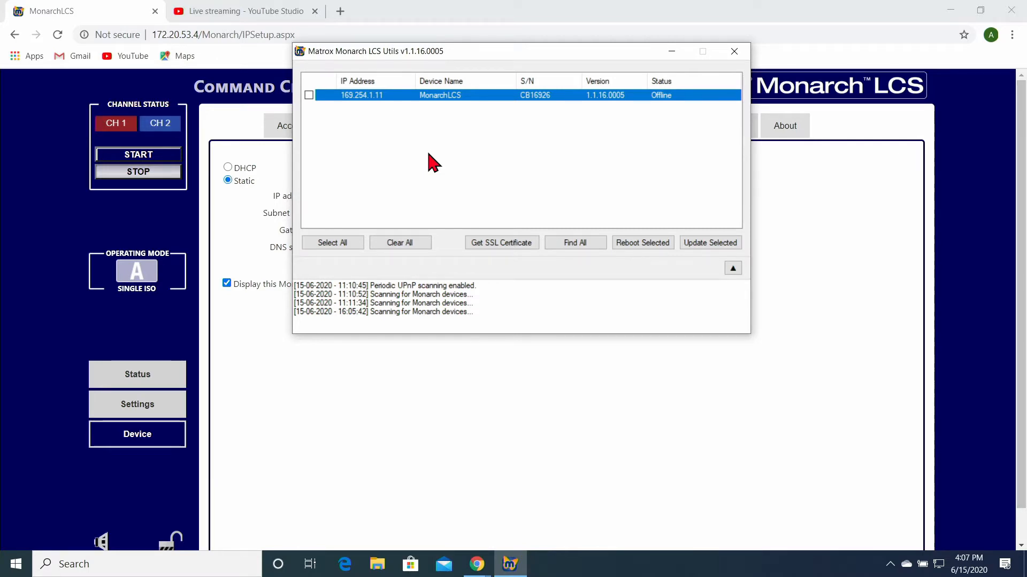
click(672, 52)
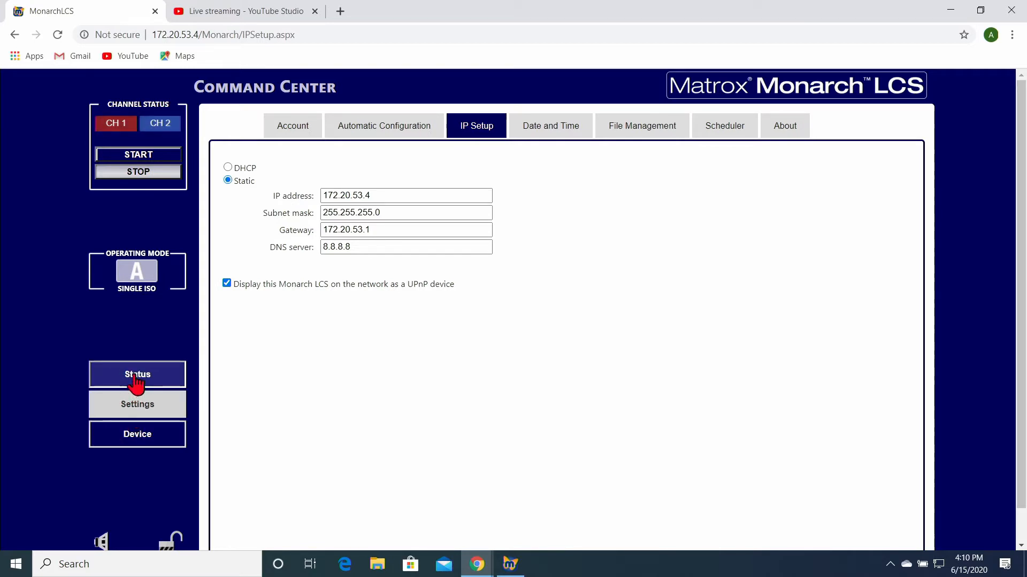
- In the Production settings, try the operating modes Dual Isolated, Switcher, Picture-in-Picture and Side-by-Side one after another
click(140, 411)
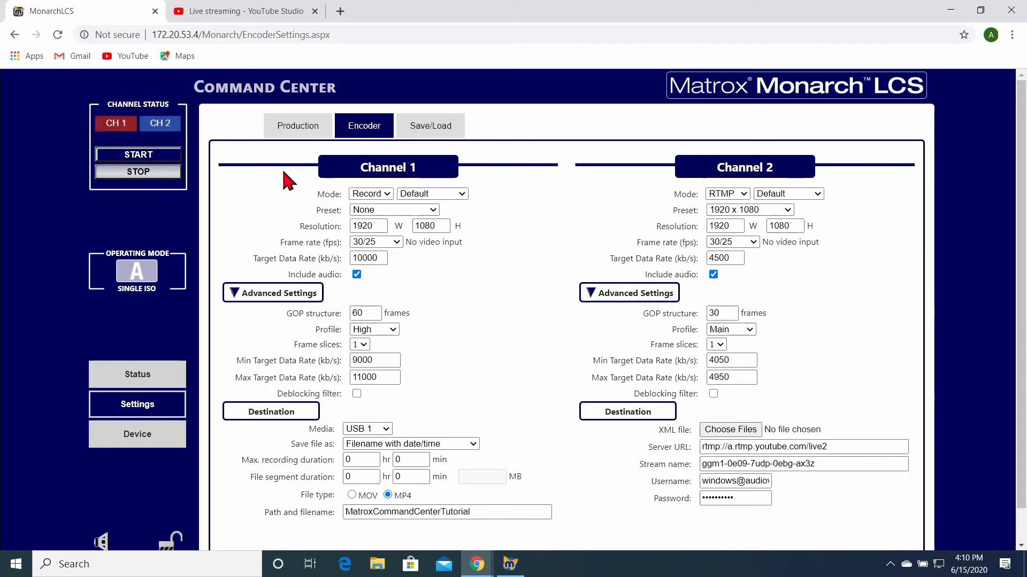
click(294, 138)
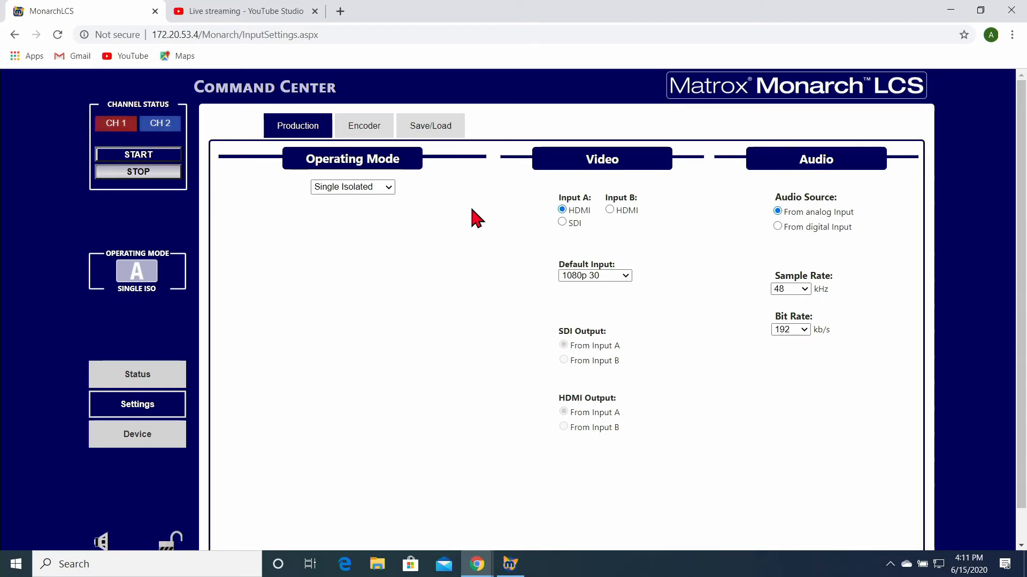
click(390, 188)
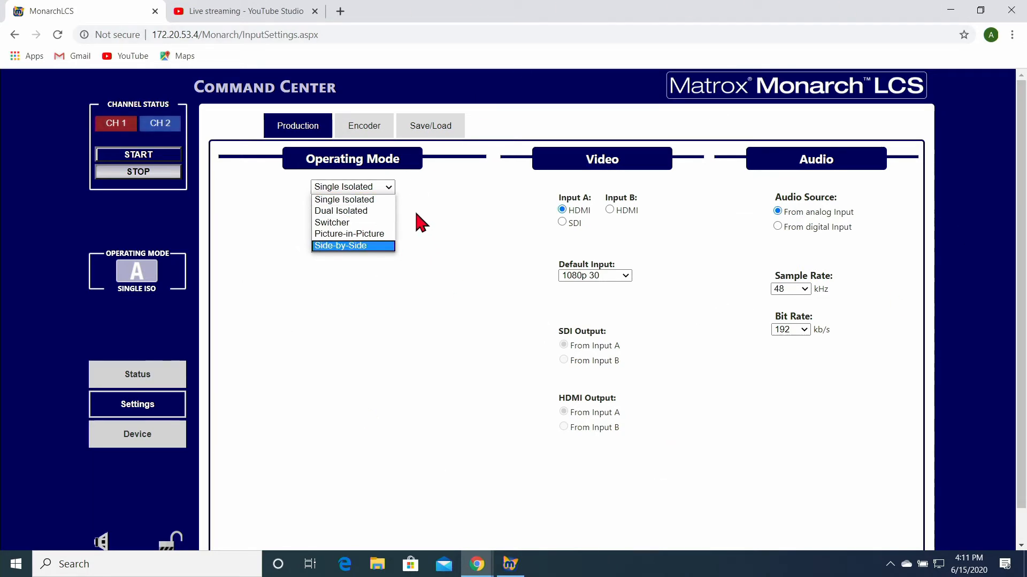
click(379, 219)
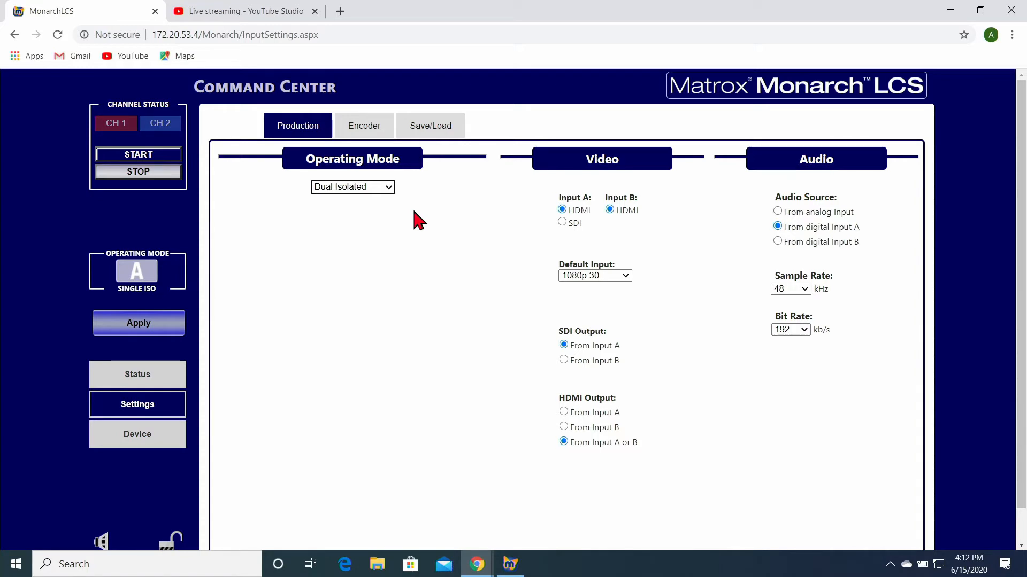
click(389, 188)
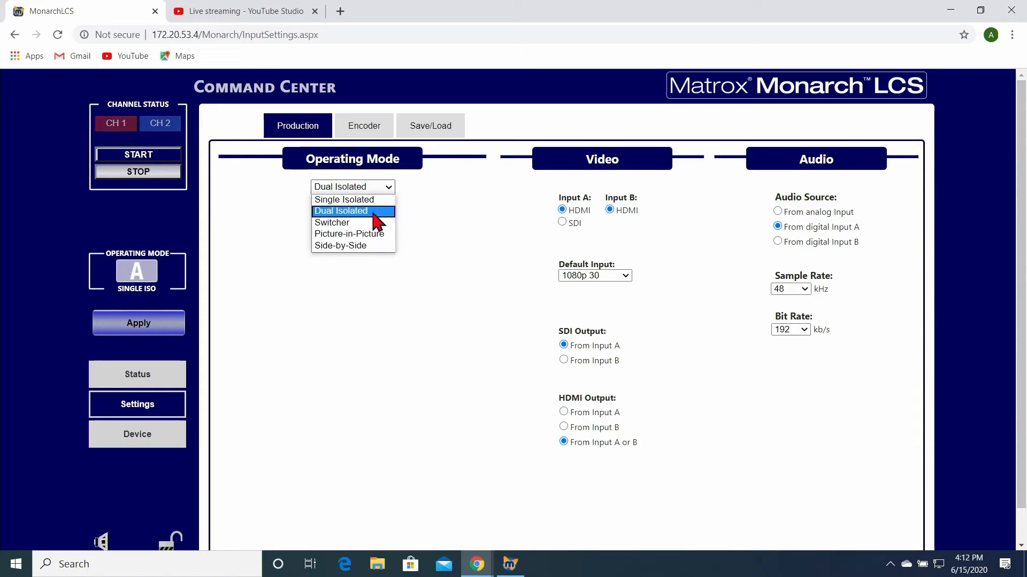
click(353, 224)
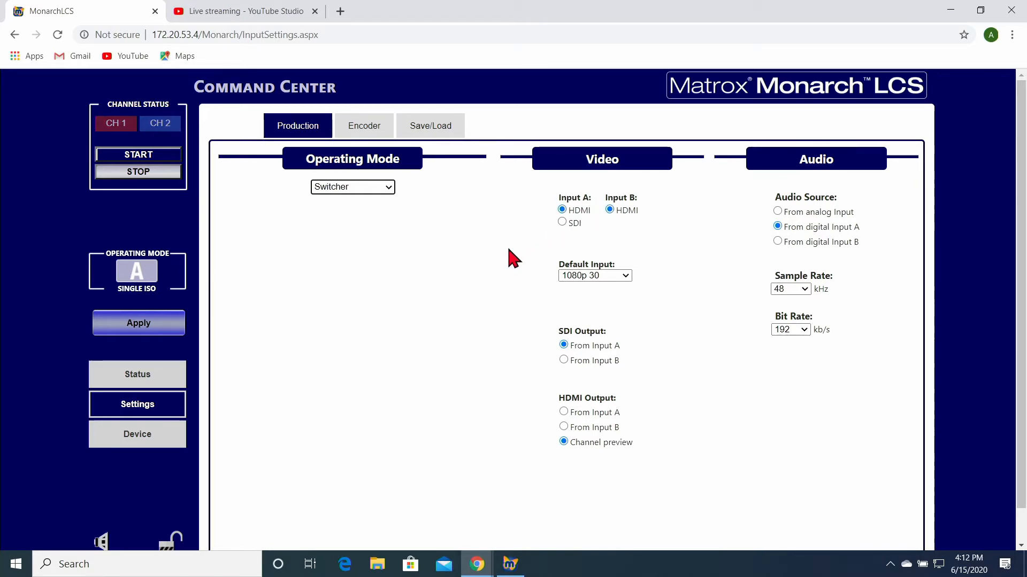
click(389, 187)
click(384, 241)
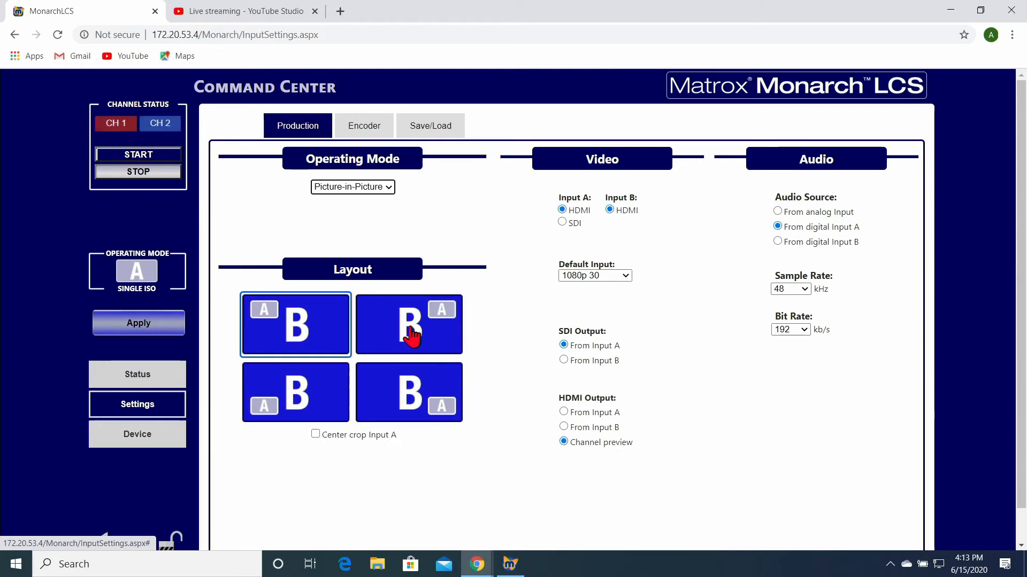
click(369, 187)
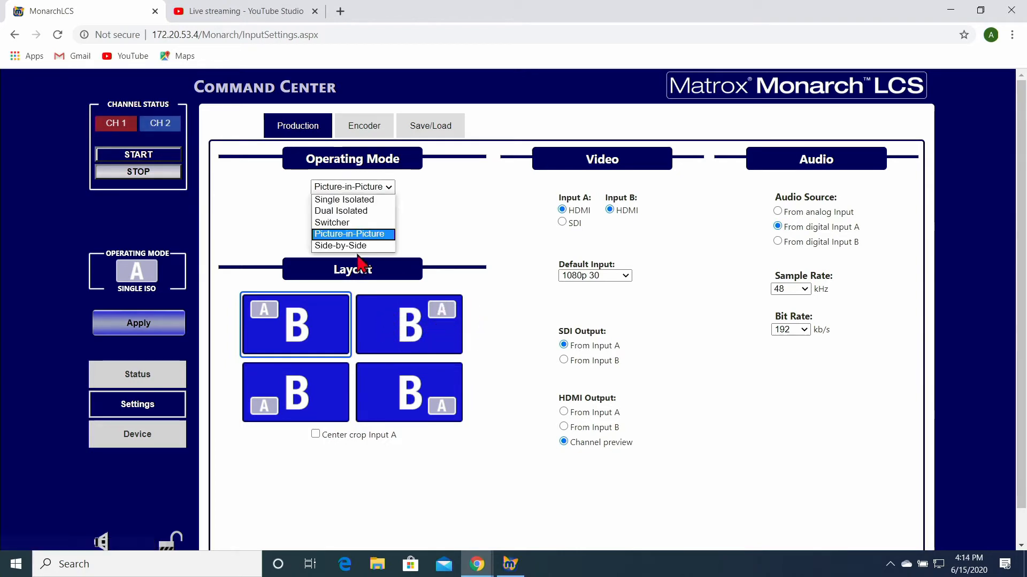
click(360, 246)
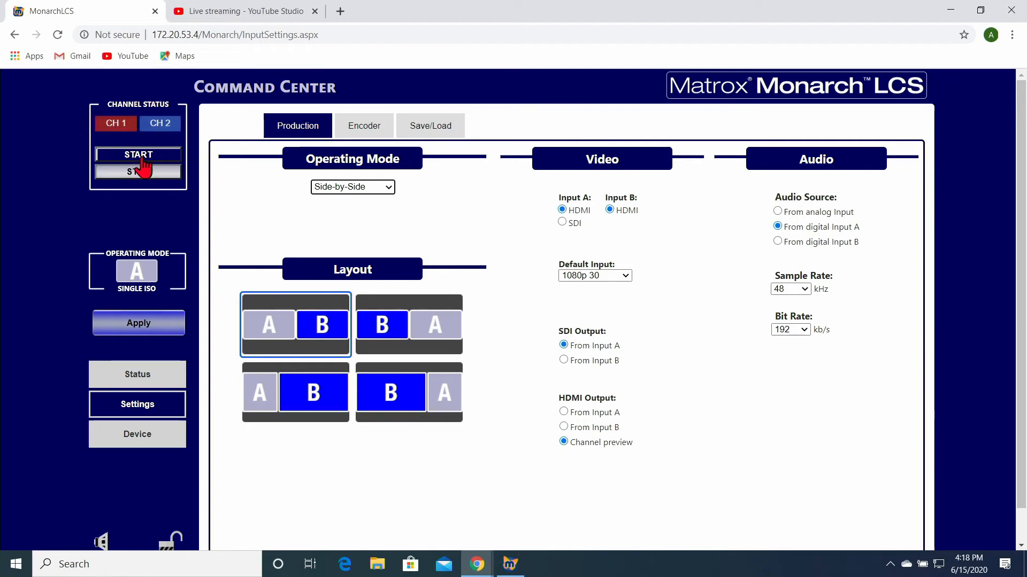
- Set the operating mode to Single Isolated, try Input B HDMI as the video source, and reselect Input A HDMI
click(388, 187)
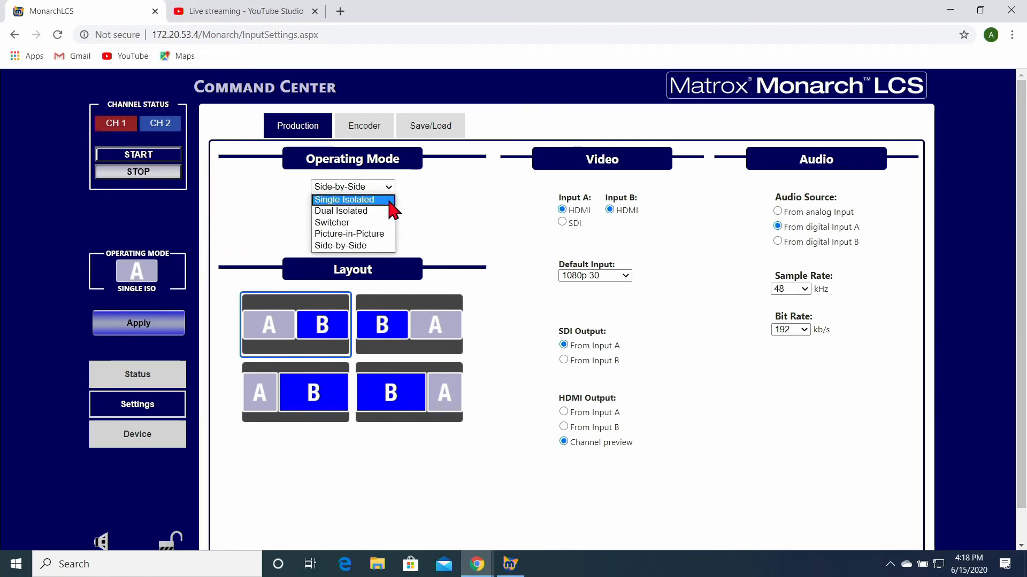
click(389, 201)
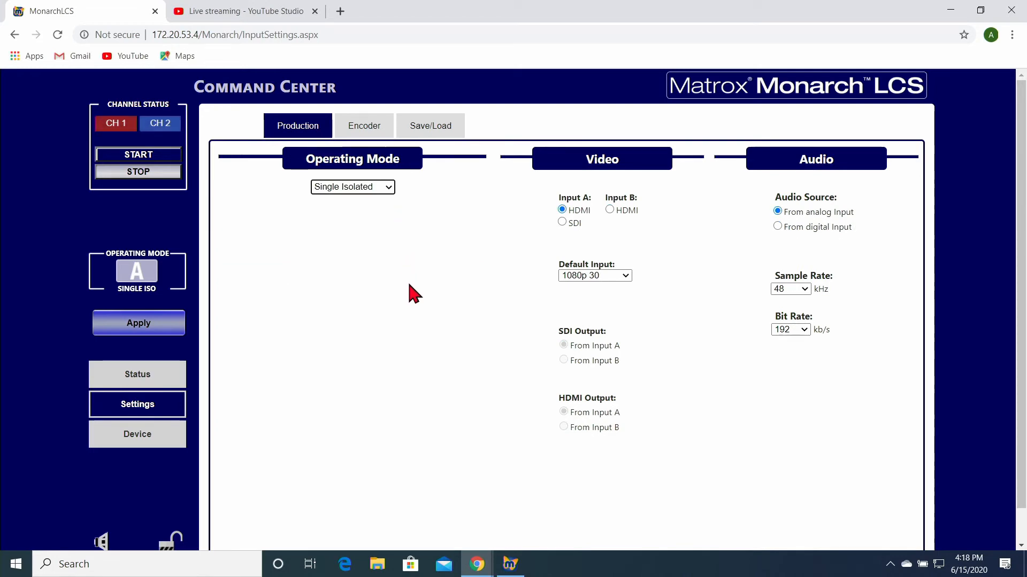
click(613, 210)
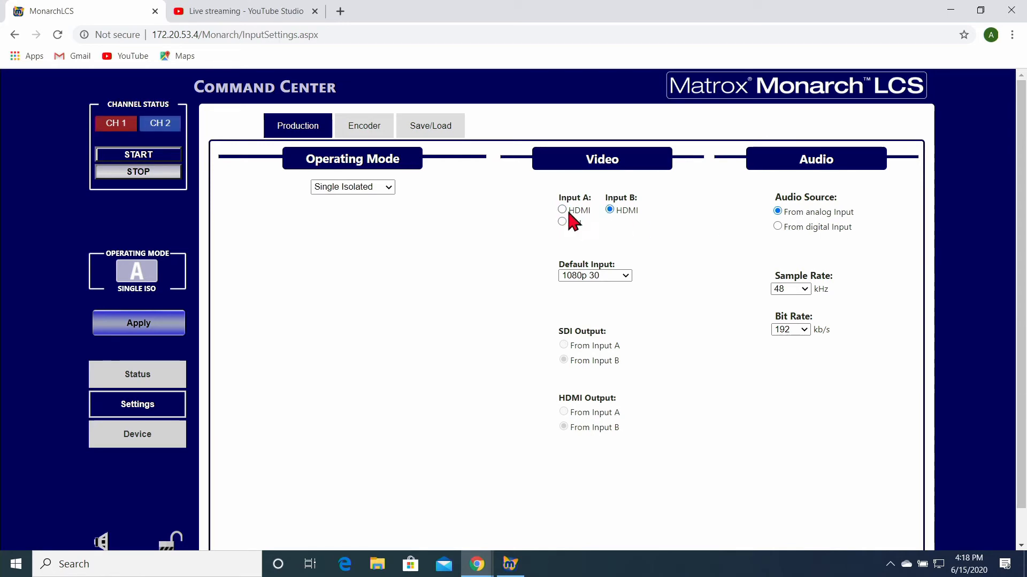
click(562, 209)
- Leave the Production settings without applying, open the Encoder settings, and inspect the delivery modes available for Channel 1
click(366, 128)
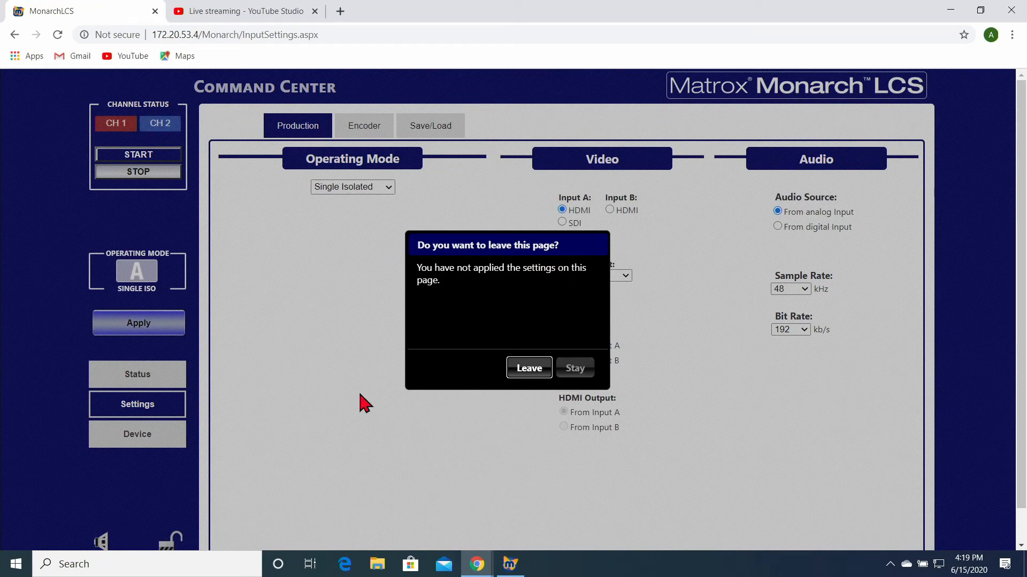
click(529, 369)
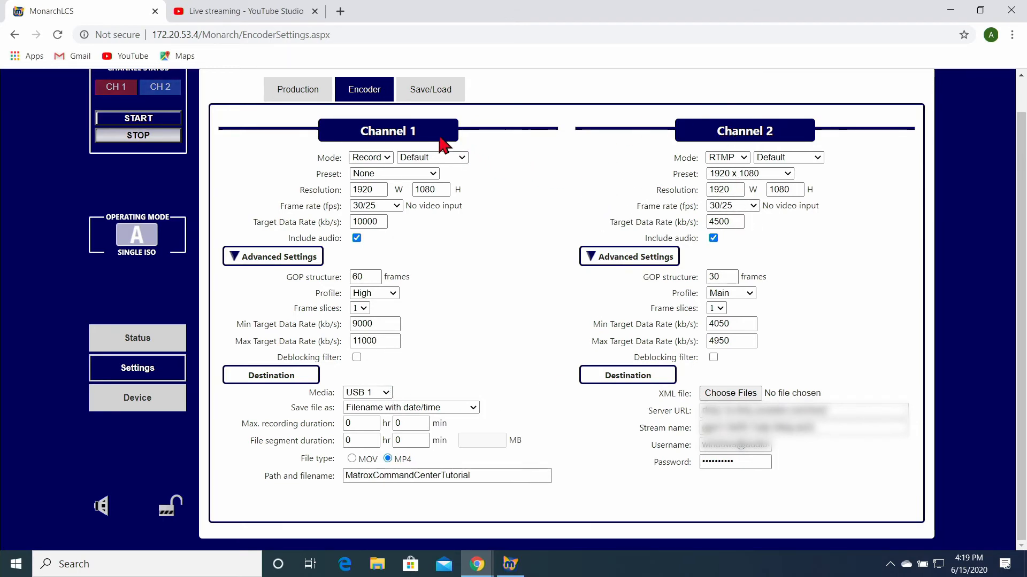
click(385, 160)
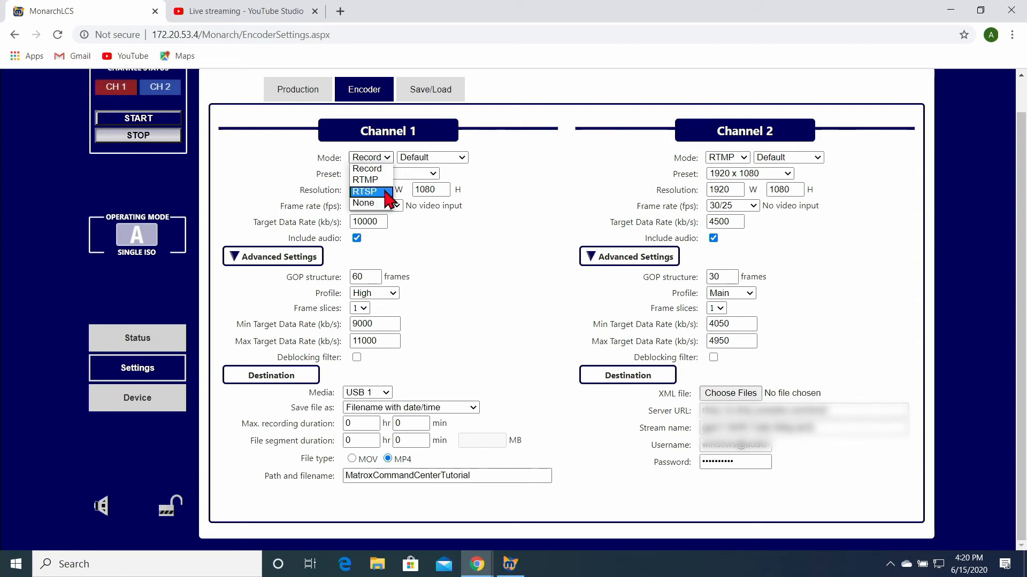
click(459, 227)
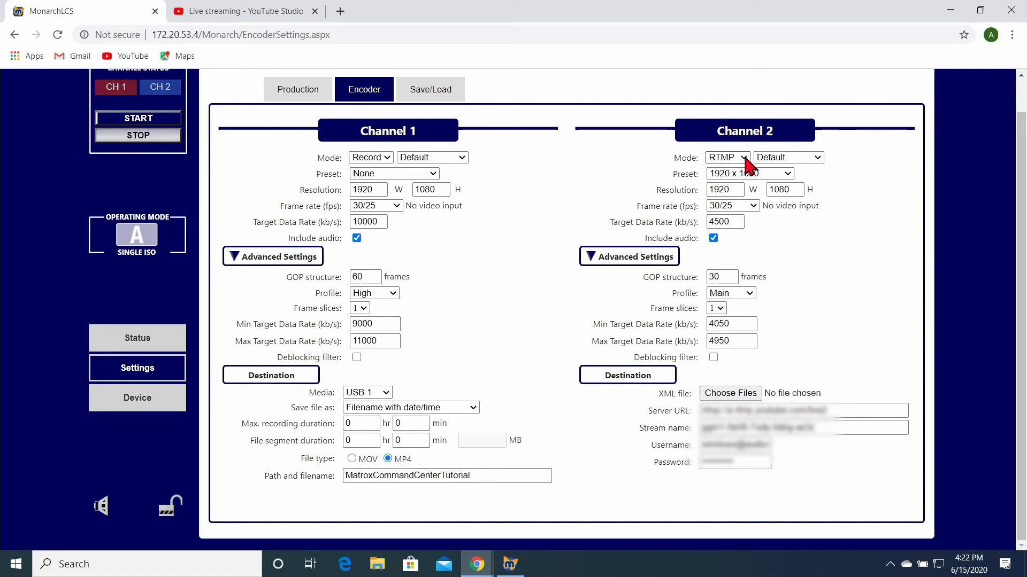
- Inspect Channel 2's RTMP type options, keep Default, and look through its resolution presets without changing 1920 x 1080
click(818, 158)
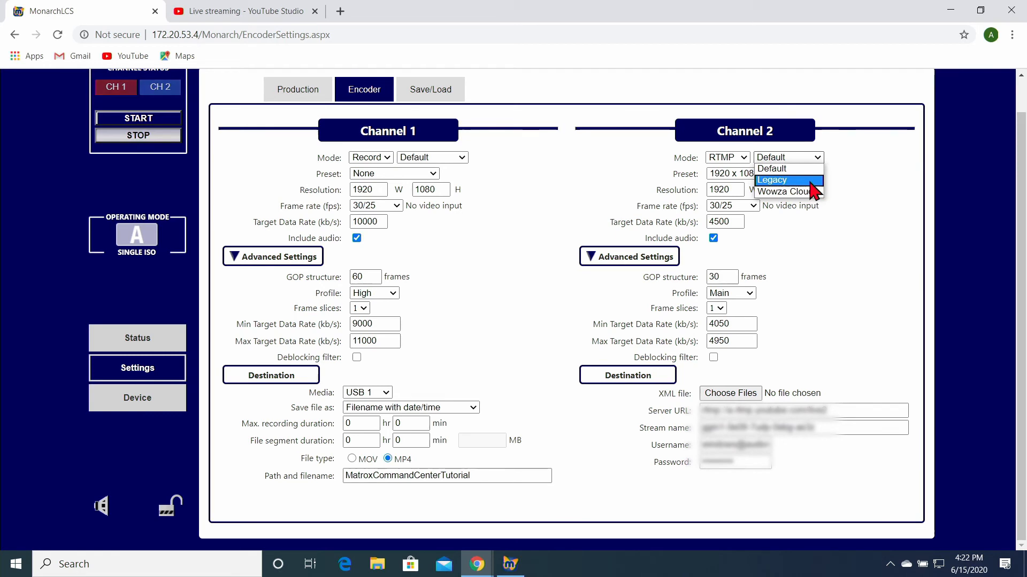
click(798, 170)
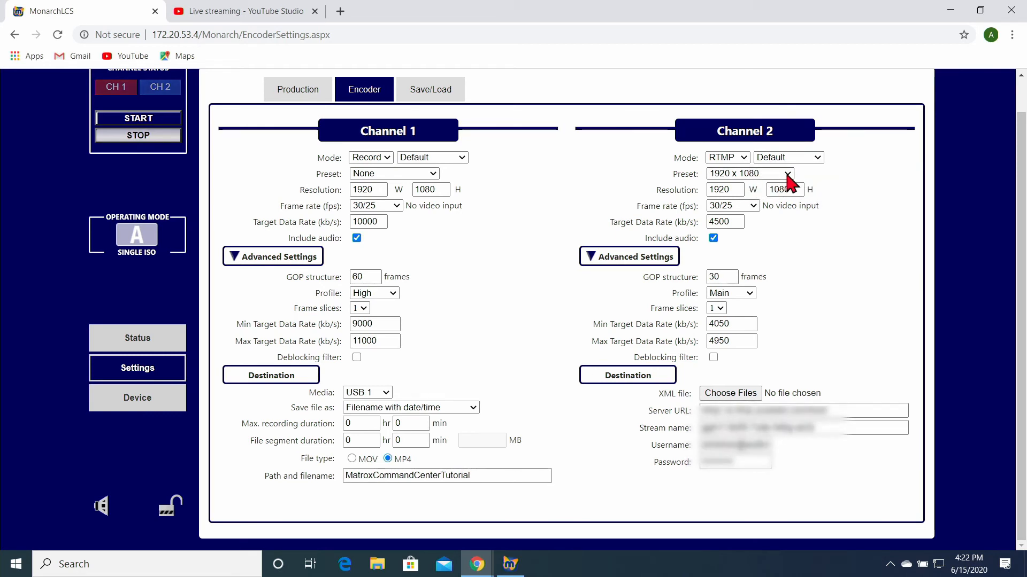
click(786, 176)
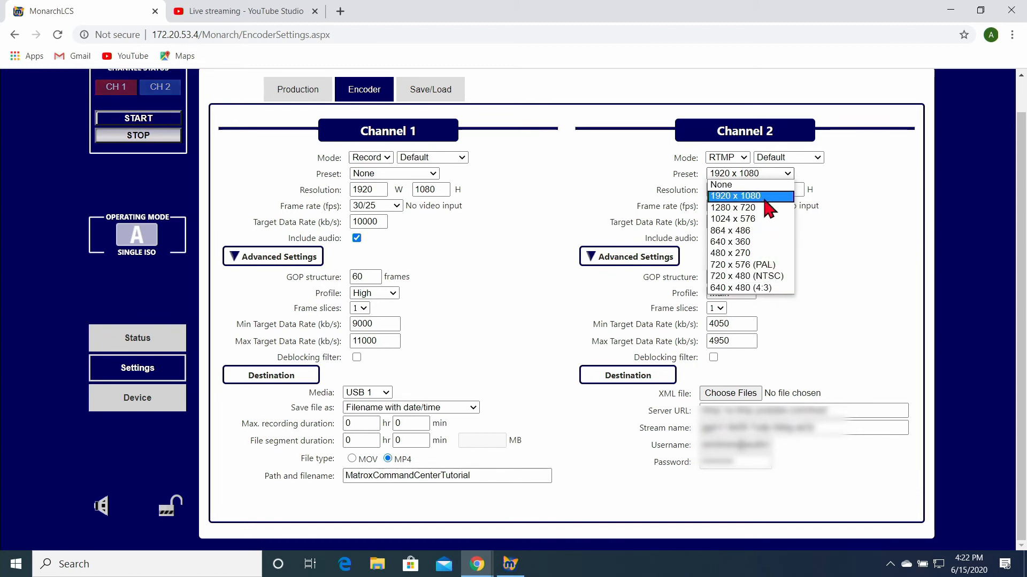
click(833, 198)
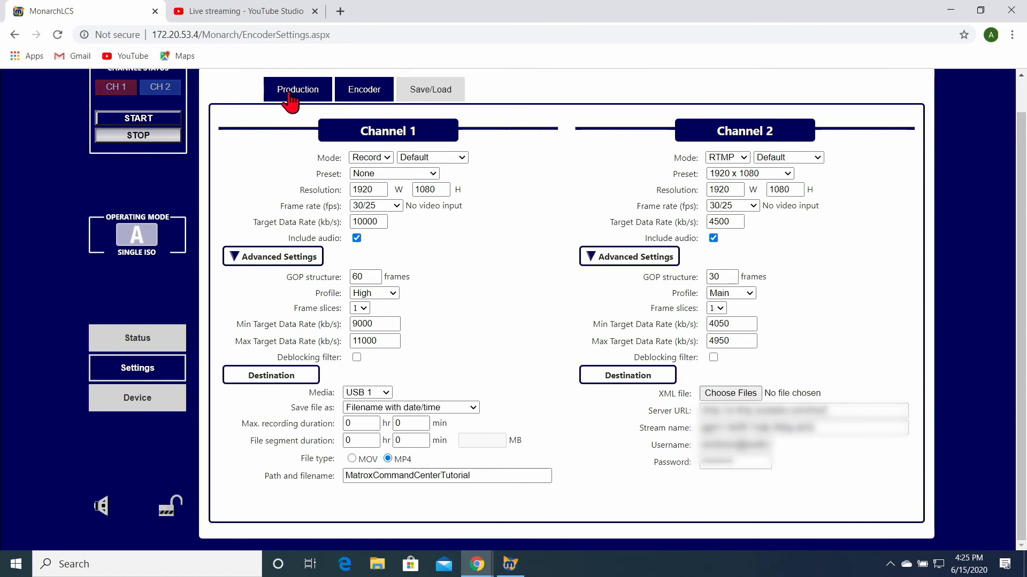
- Open the Save/Load settings and review the Current Settings summary for both channels, down to the save option
click(422, 91)
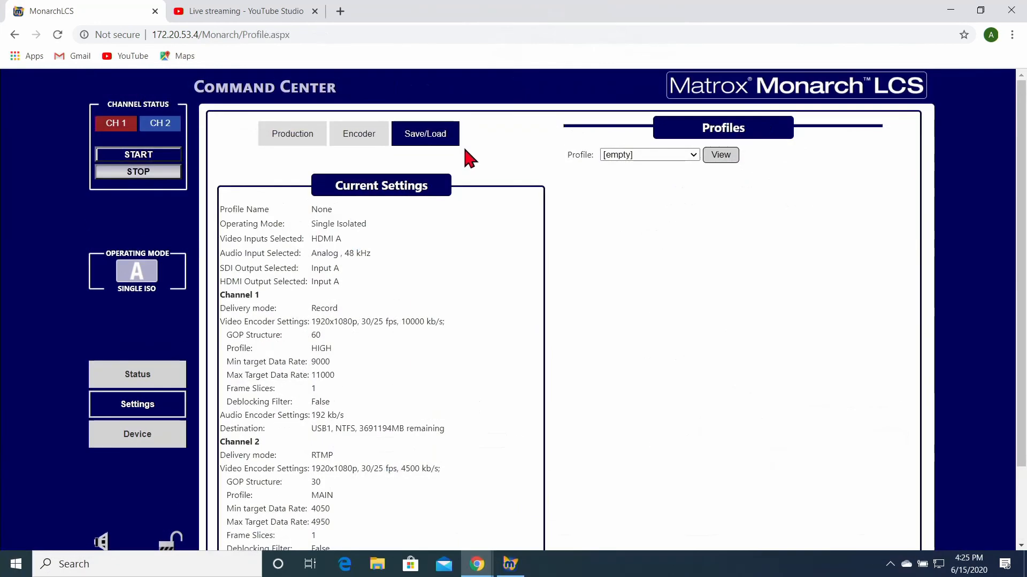
scroll(426, 241, down, 2)
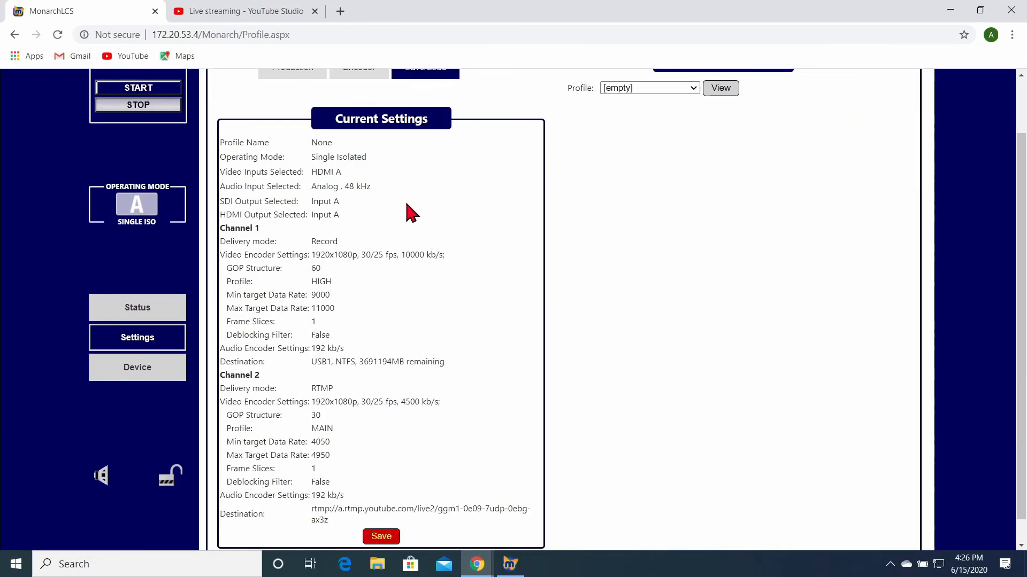
scroll(412, 213, up, 2)
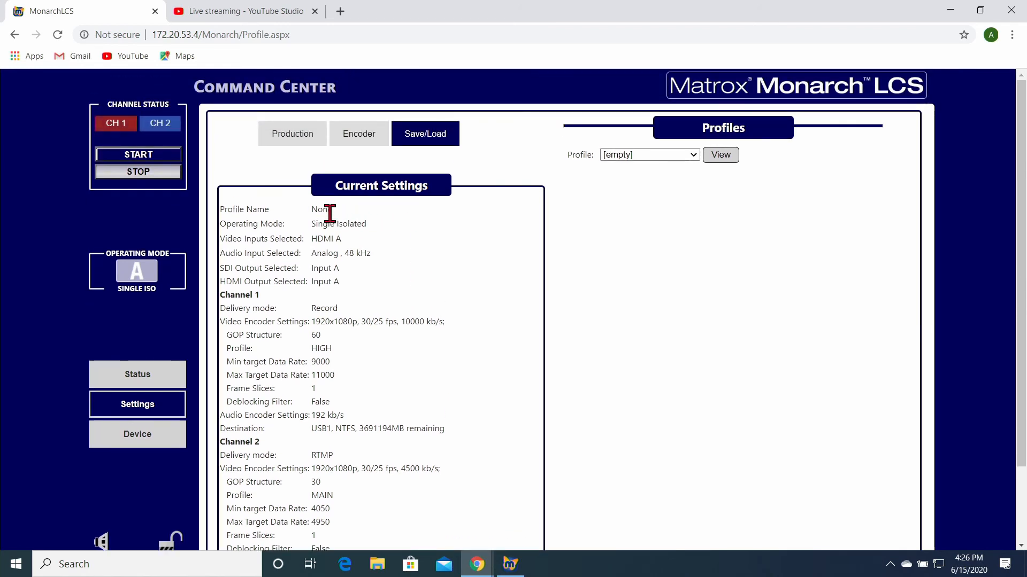
scroll(434, 262, down, 2)
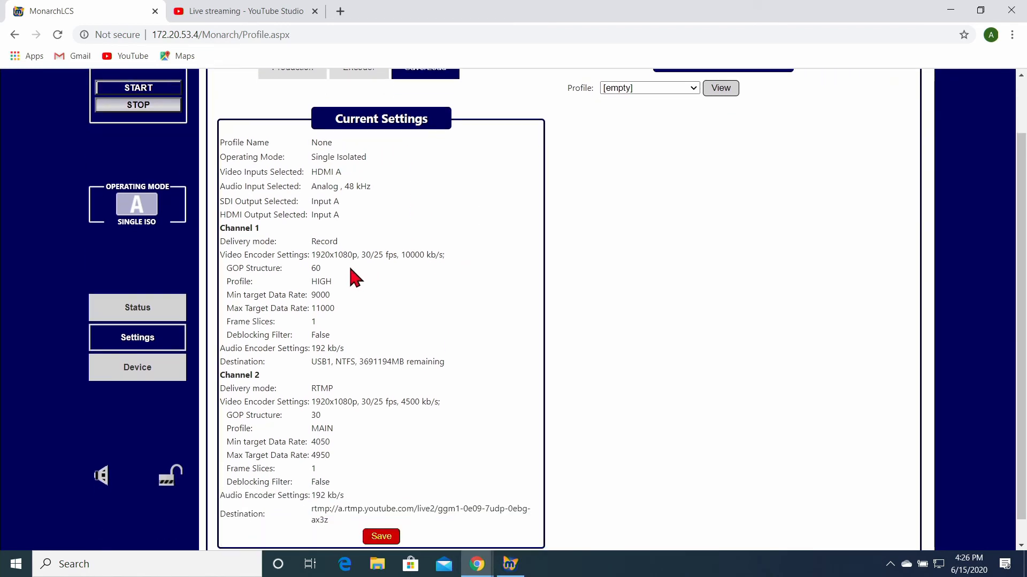
scroll(408, 274, down, 1)
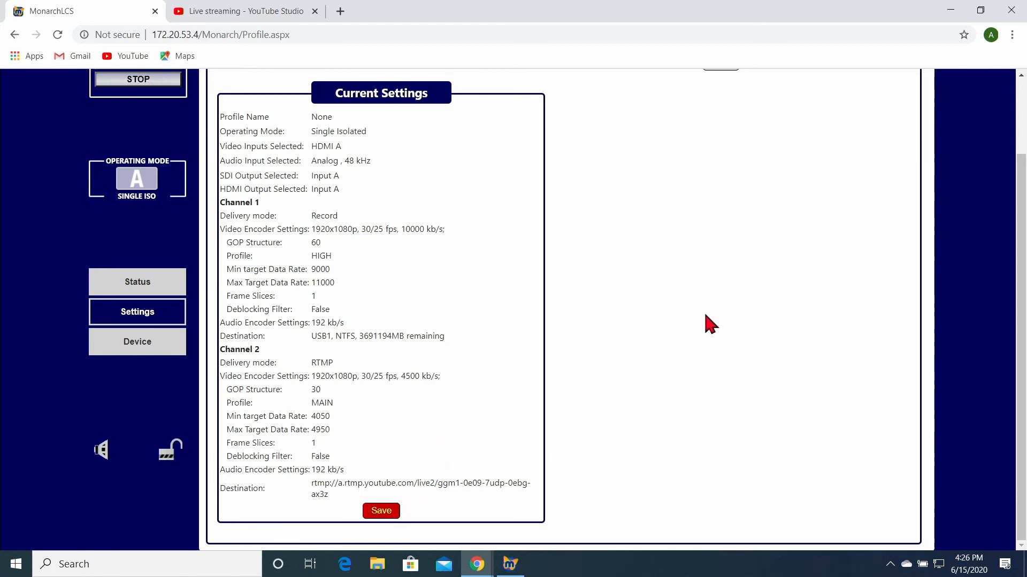
scroll(705, 315, up, 2)
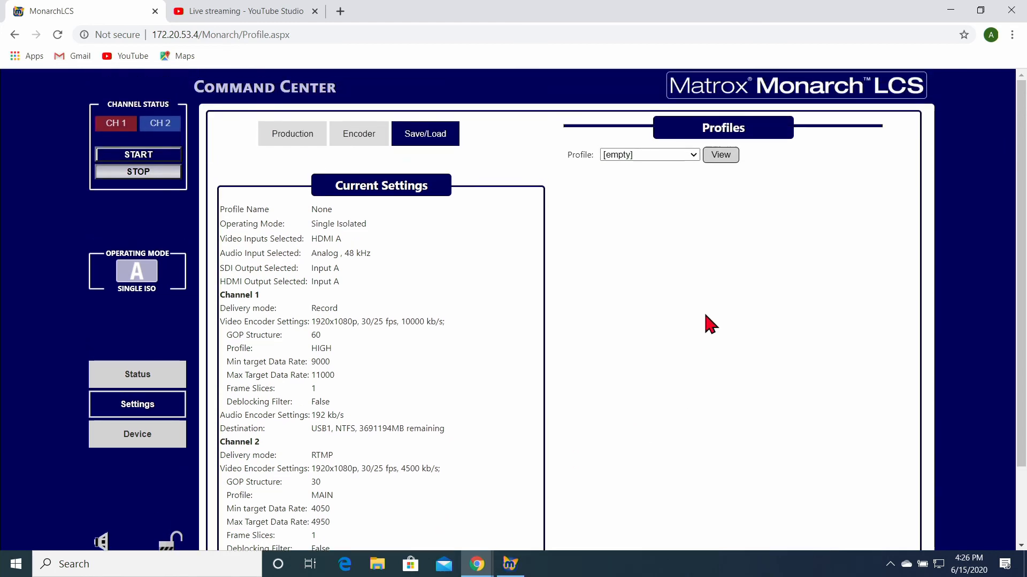
- Look through the available slots in the Profiles list and close it without choosing a different one
click(693, 154)
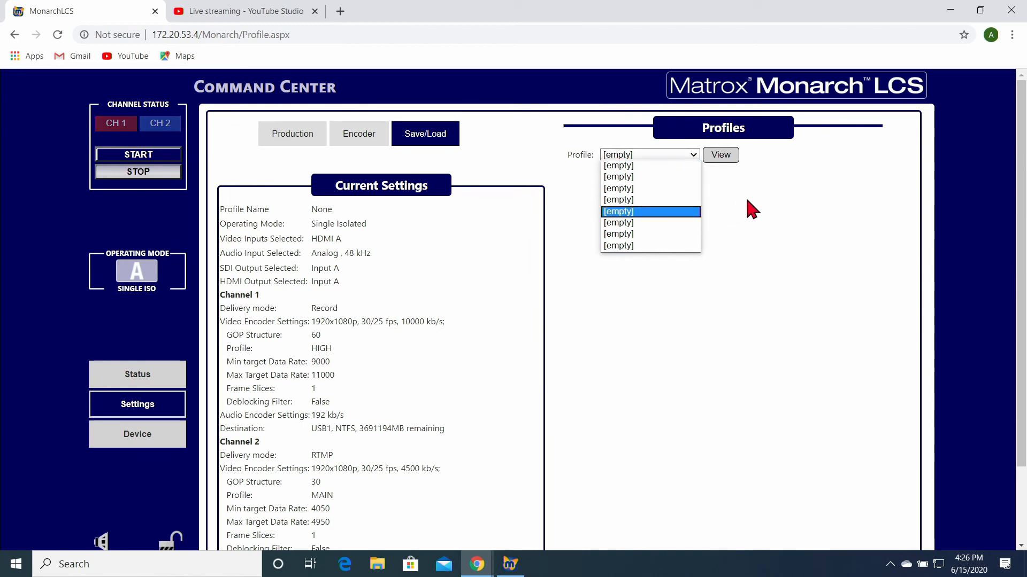
scroll(746, 201, down, 2)
scroll(743, 199, up, 1)
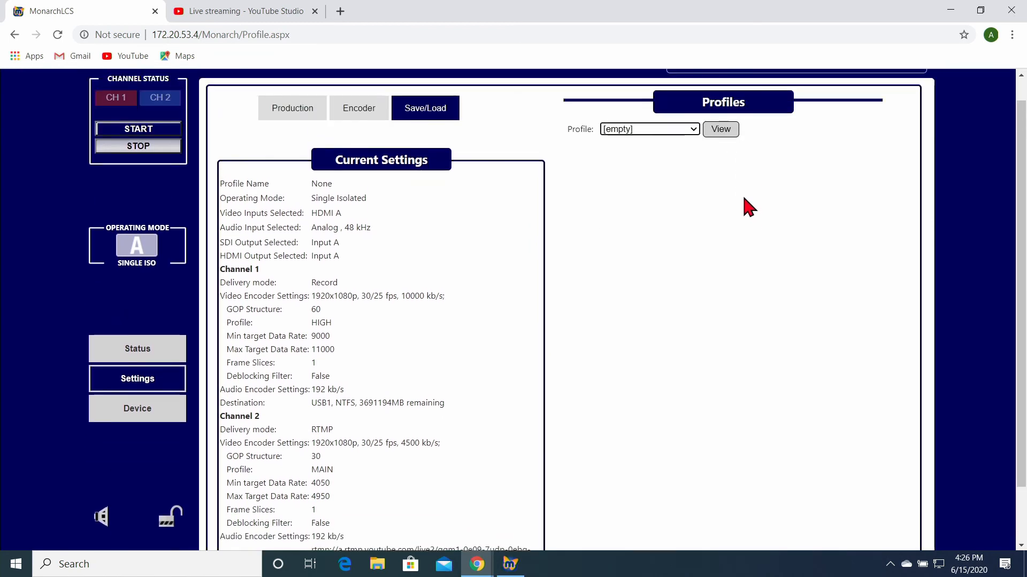
click(692, 129)
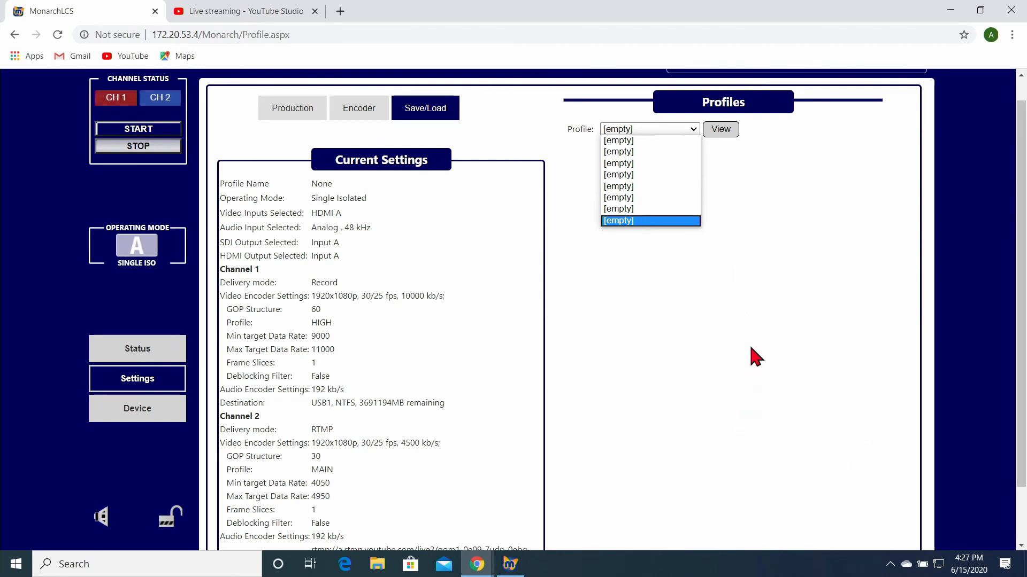
click(749, 163)
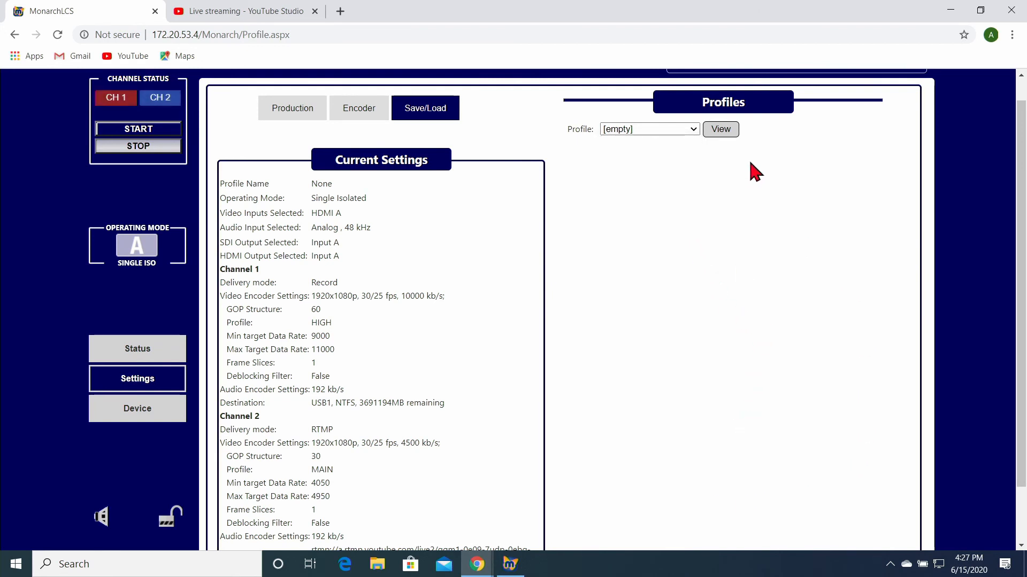
scroll(753, 336, down, 1)
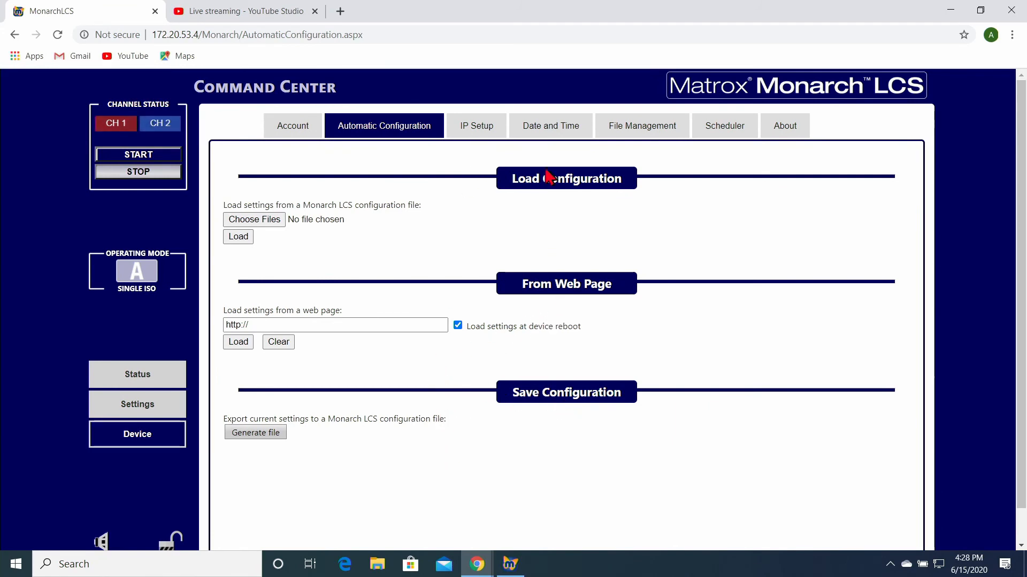
- Examine the device's File Management page, covering source and destination, manual transfer and deletion, and automatic file management
click(635, 138)
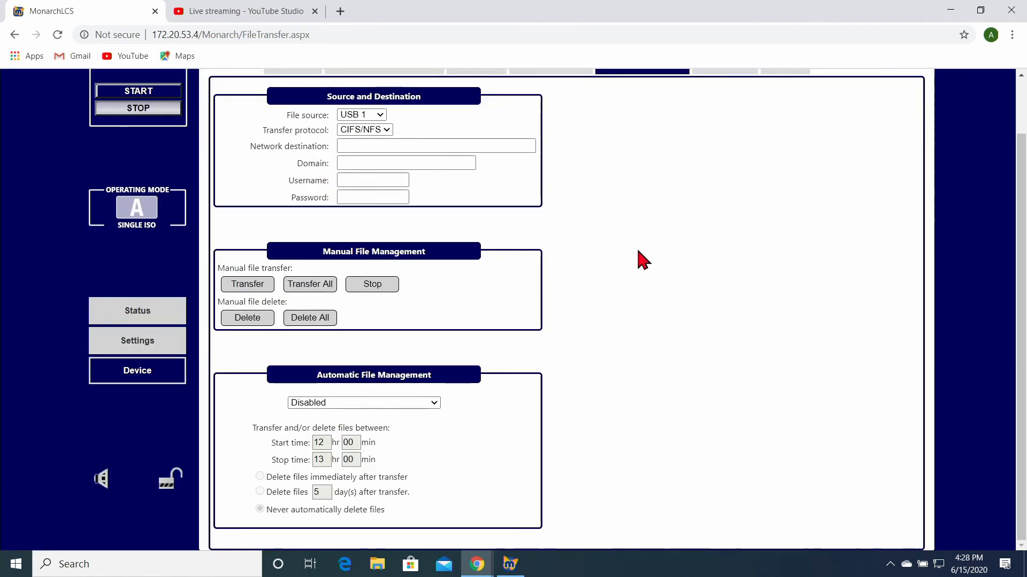
scroll(631, 253, up, 1)
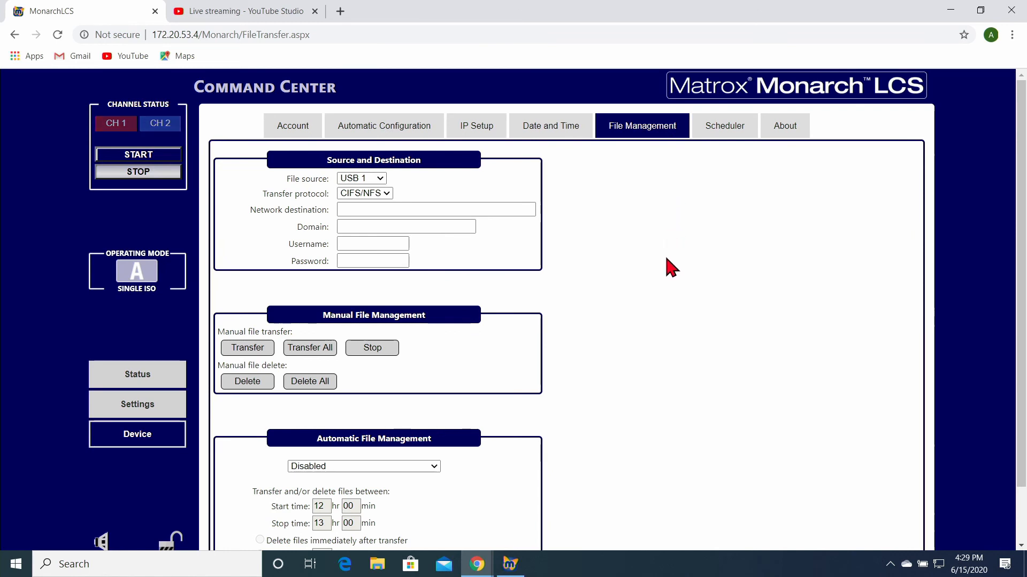
scroll(137, 358, down, 1)
scroll(138, 348, up, 1)
- Review the Status page, reopen the Production settings, and inspect the list of operating modes without changing the selection
click(142, 381)
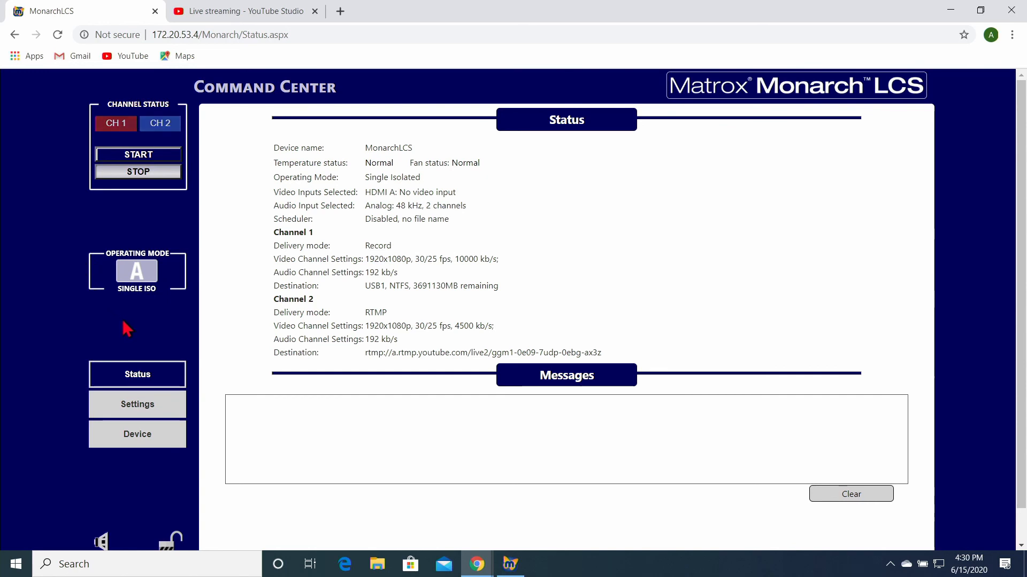
click(130, 409)
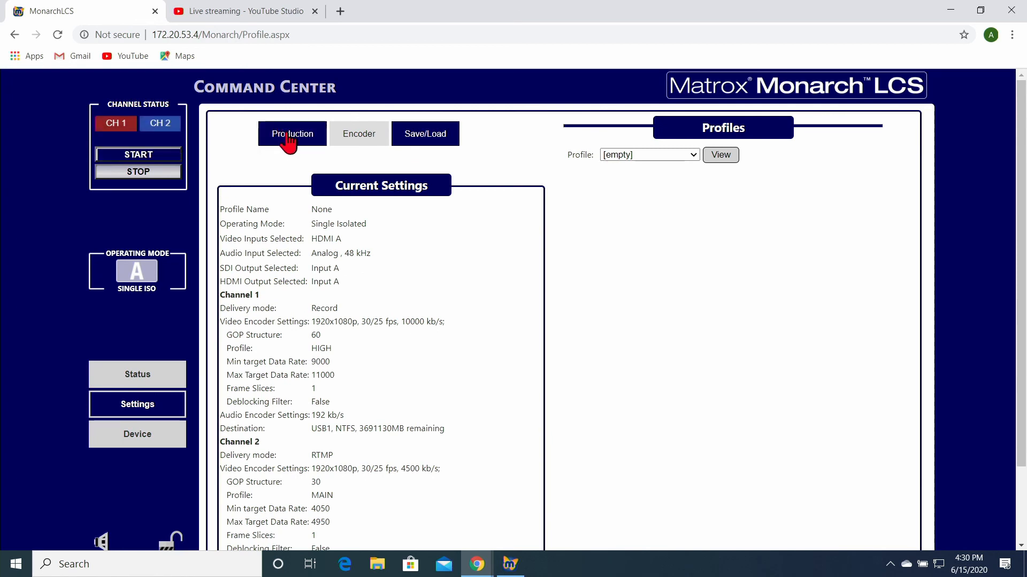
click(288, 136)
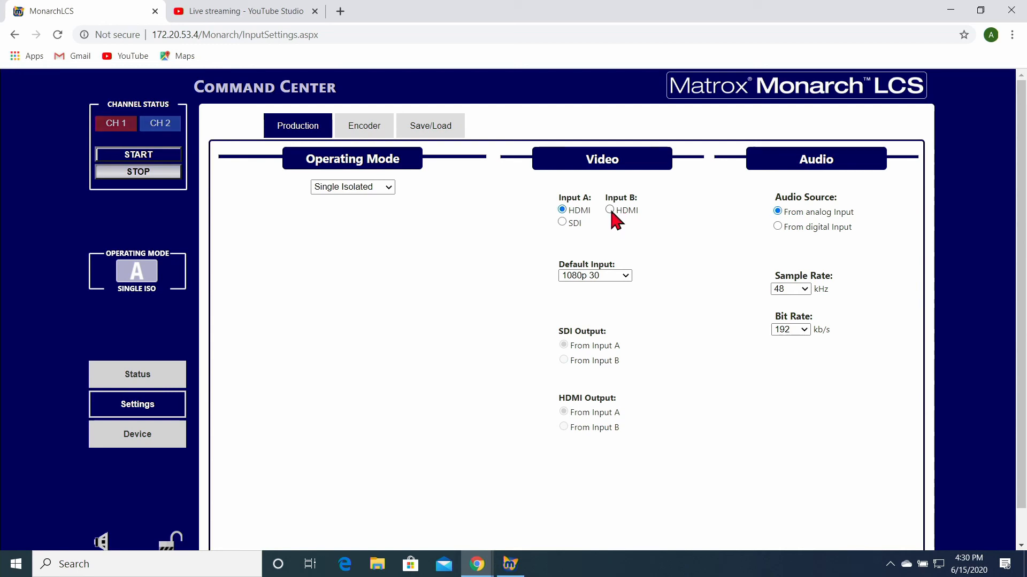
click(385, 186)
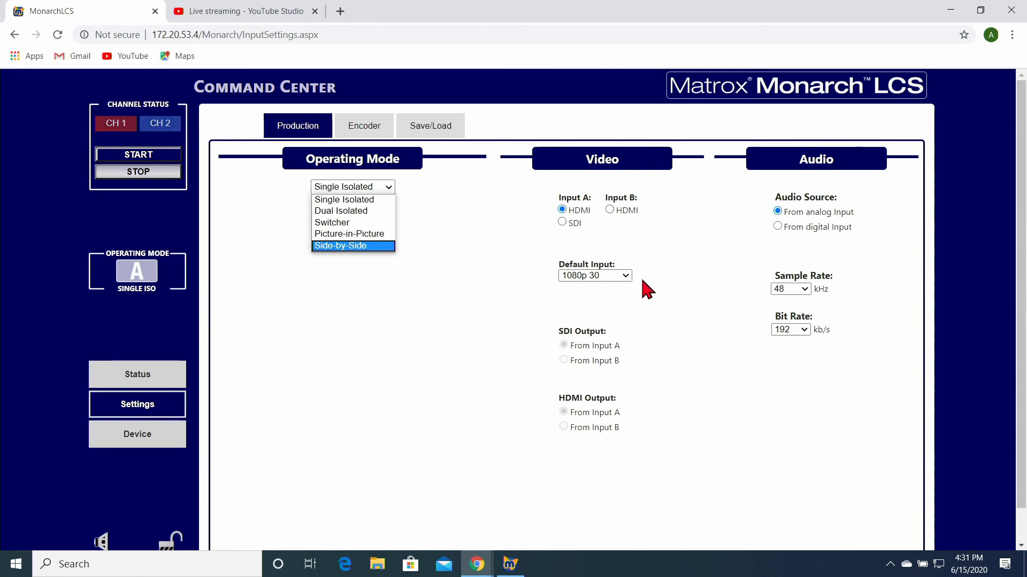
click(492, 501)
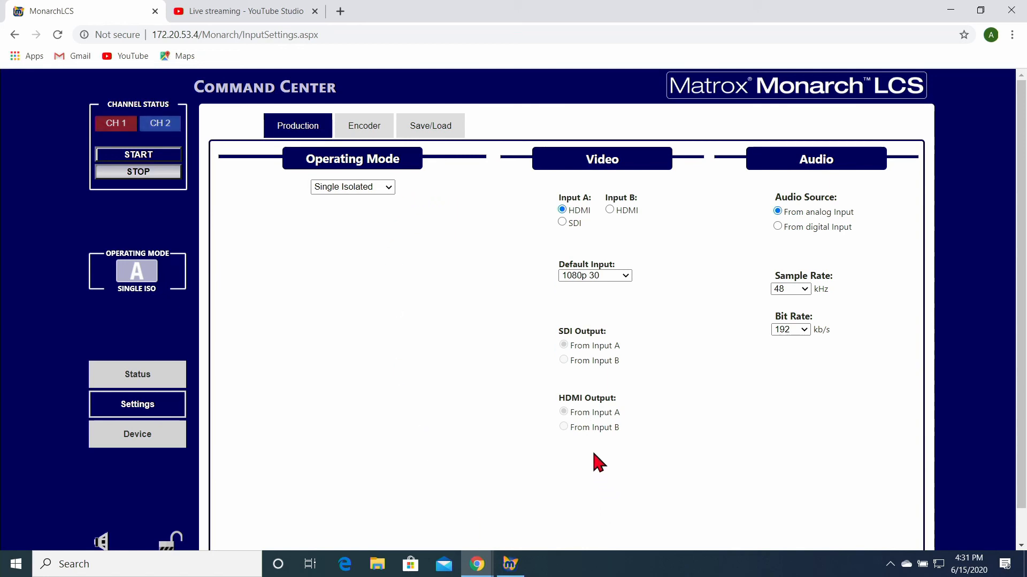
- Try the Side-by-Side operating mode, switch back to Single Isolated, and leave for the Encoder settings without applying
click(390, 187)
click(381, 245)
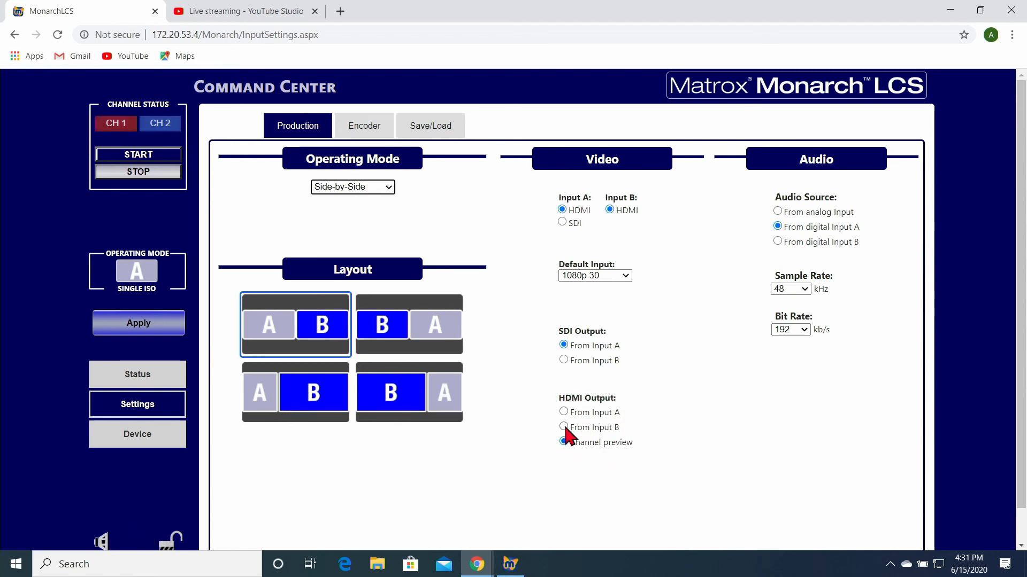
click(387, 188)
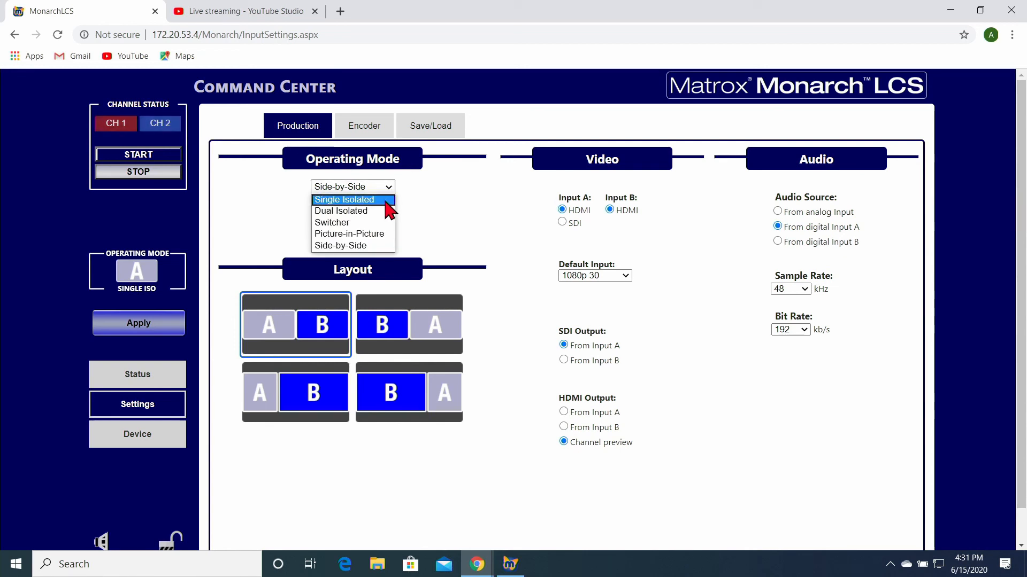
click(386, 201)
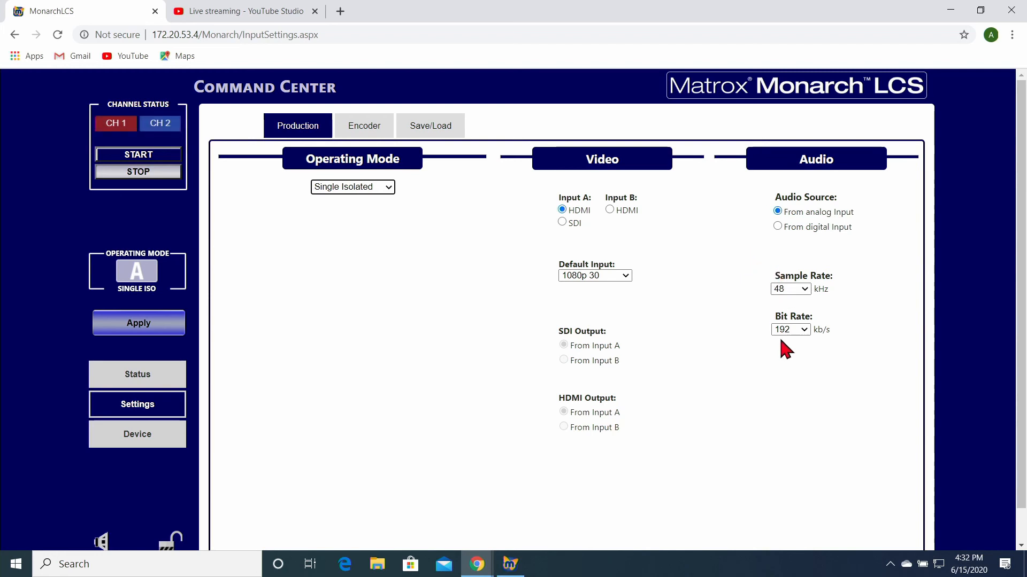
click(372, 134)
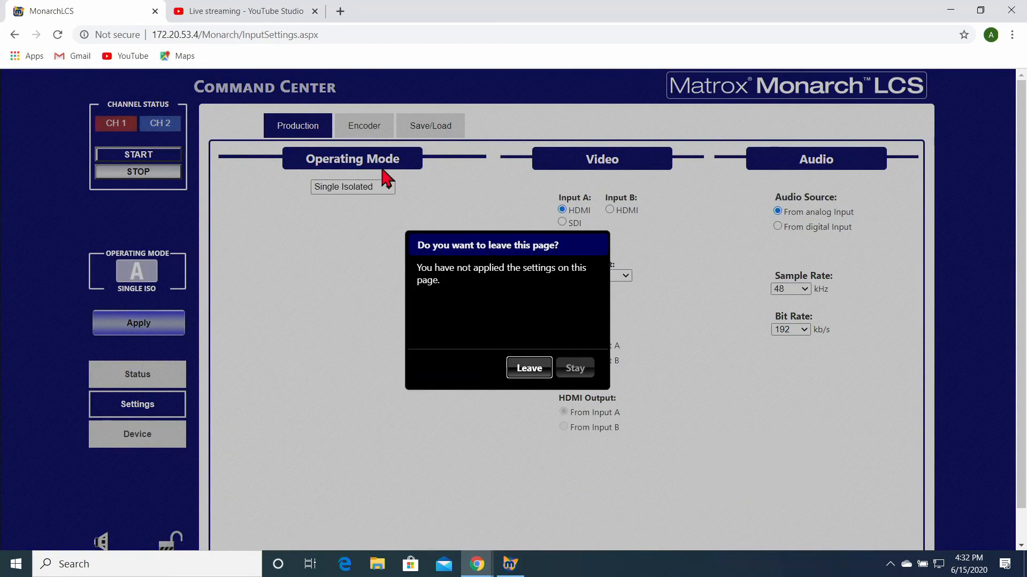
click(535, 375)
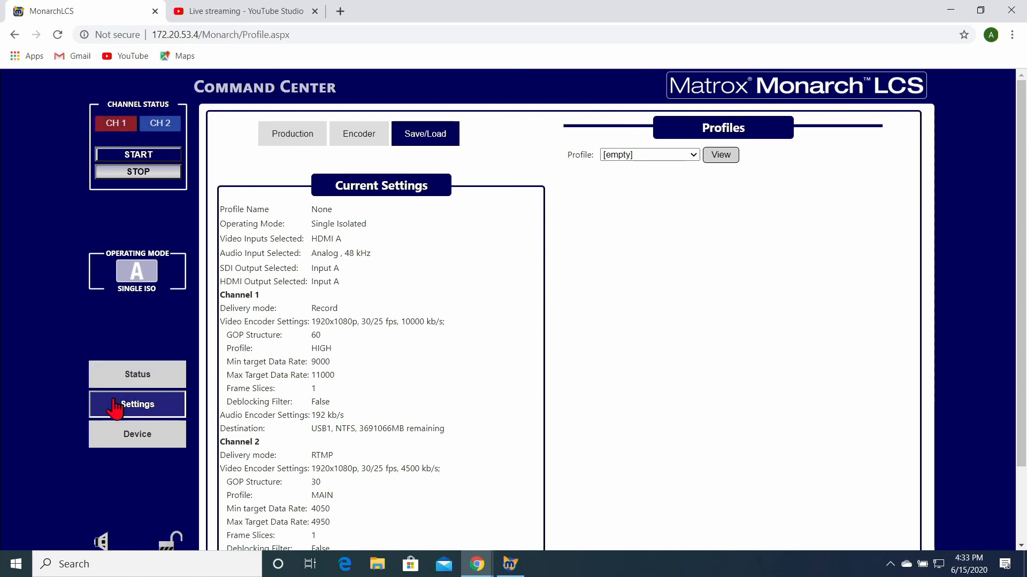
- Revisit the device's Account and IP Setup pages, check the static network settings, and return to the Status page
click(140, 436)
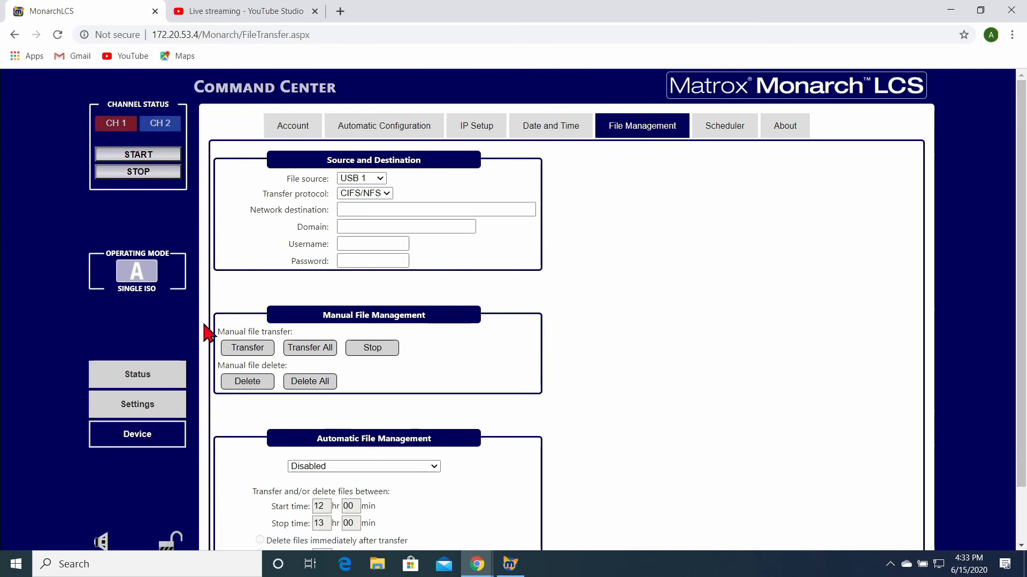
click(308, 129)
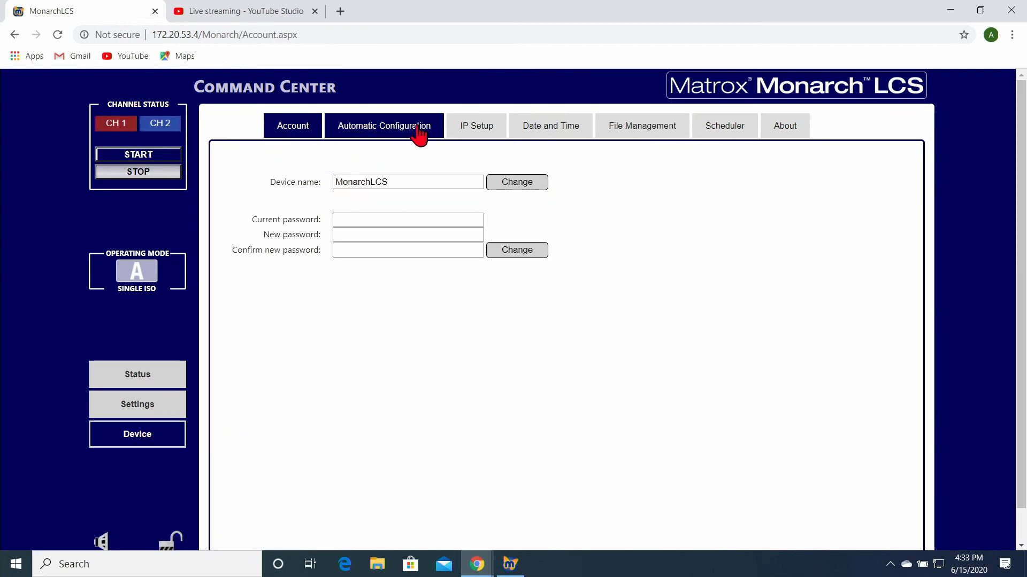
click(472, 135)
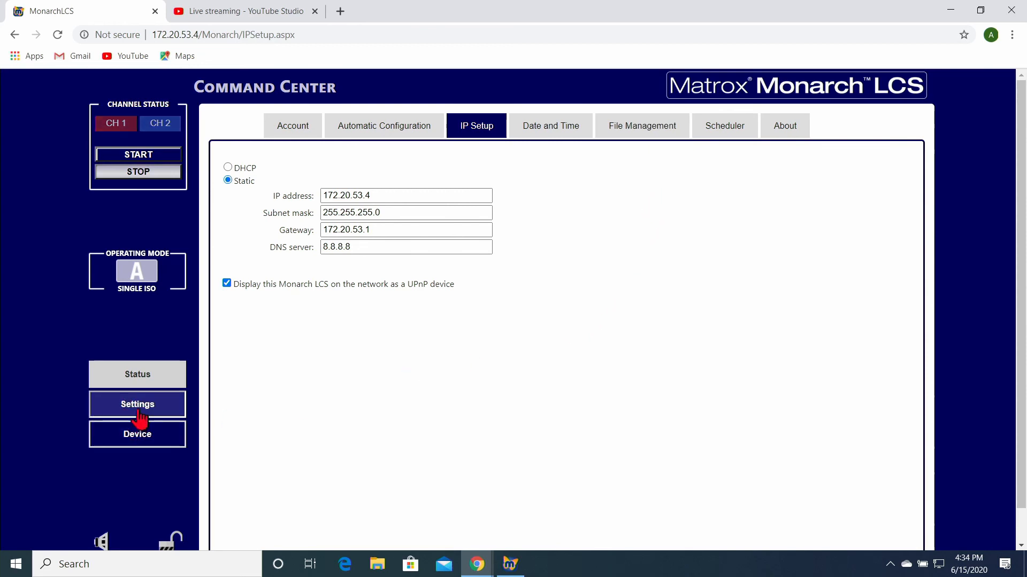
click(146, 383)
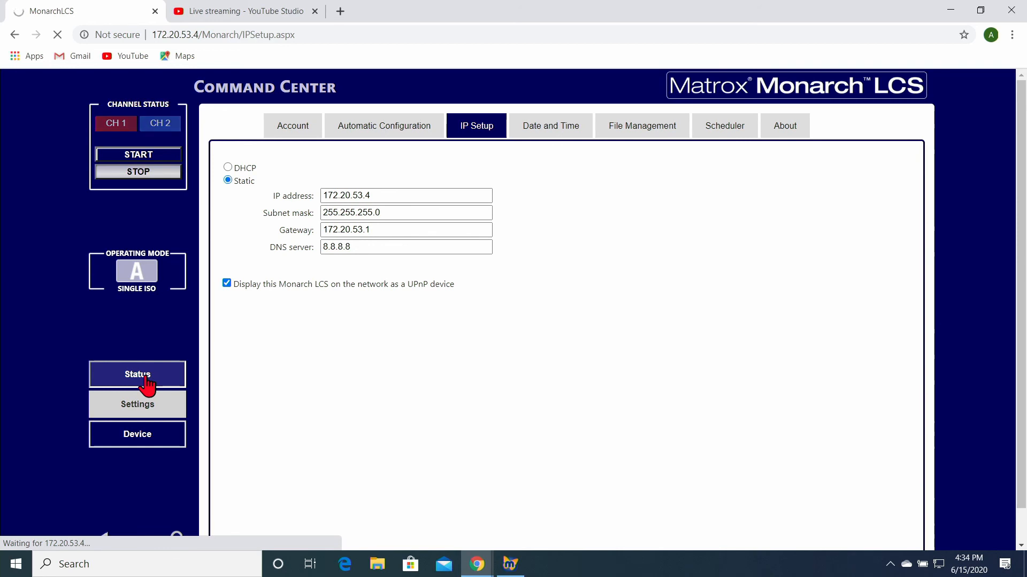